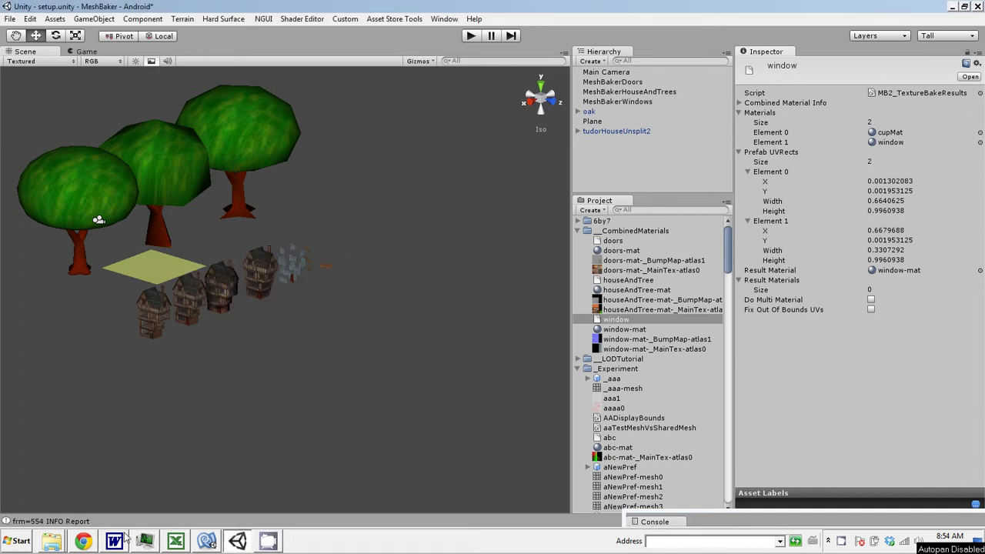
- Review the 'Add LOD Manager' step in the Mesh Baker LOD slides document
mouse_move(114, 542)
click(113, 542)
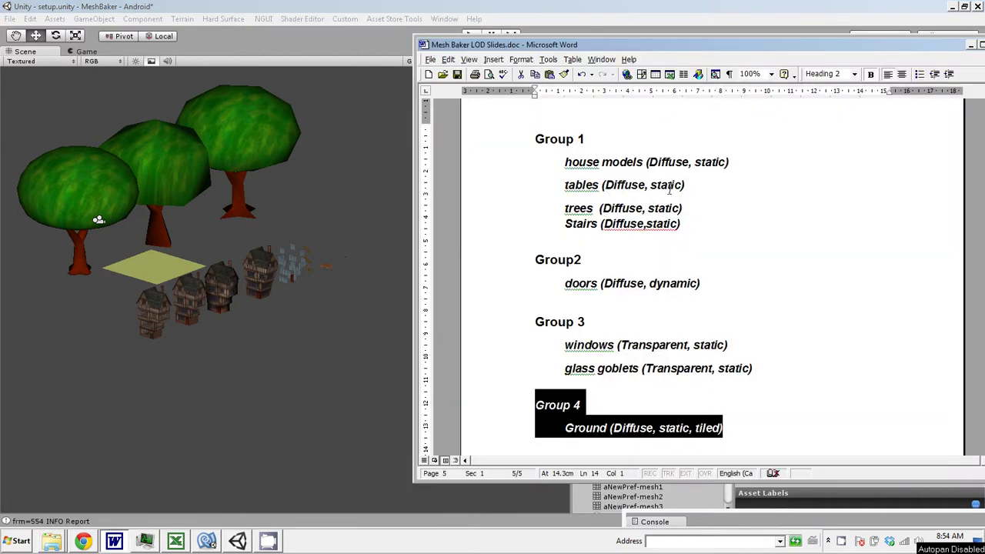
drag(914, 46, 861, 56)
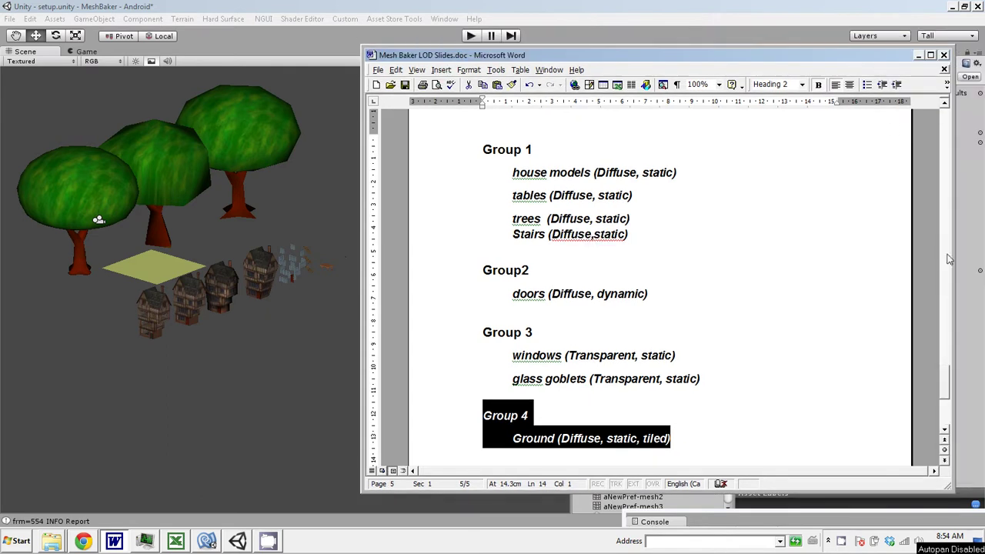
drag(950, 388, 946, 202)
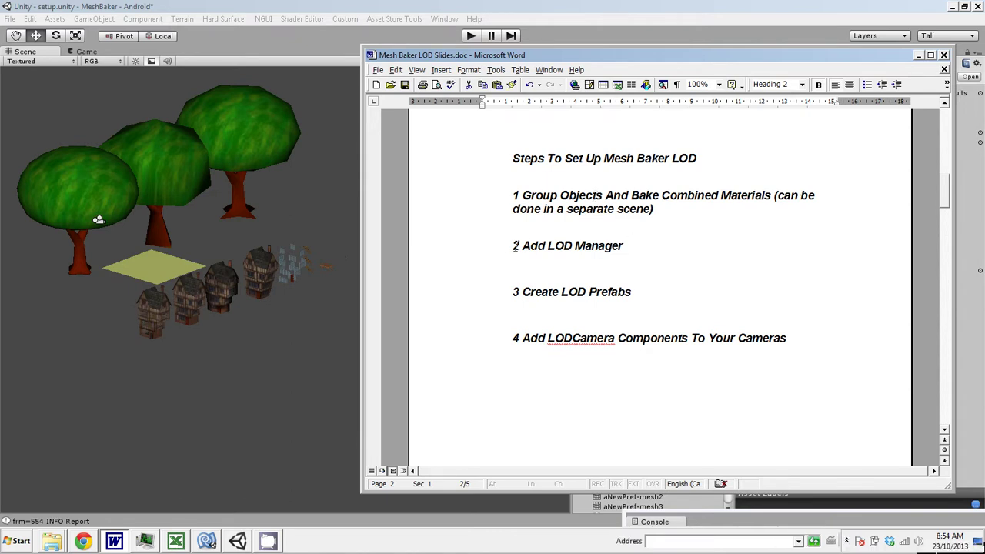
drag(526, 244, 610, 246)
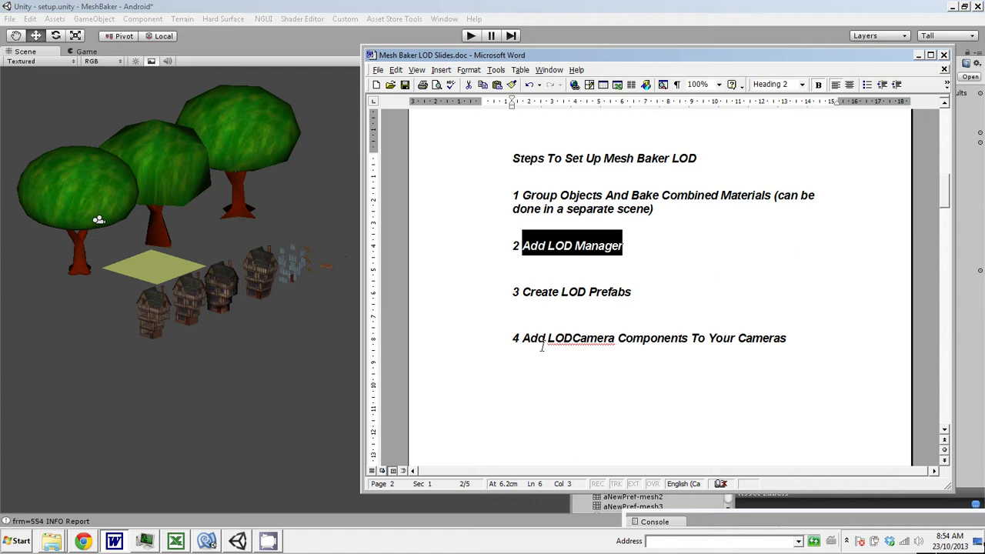
click(918, 55)
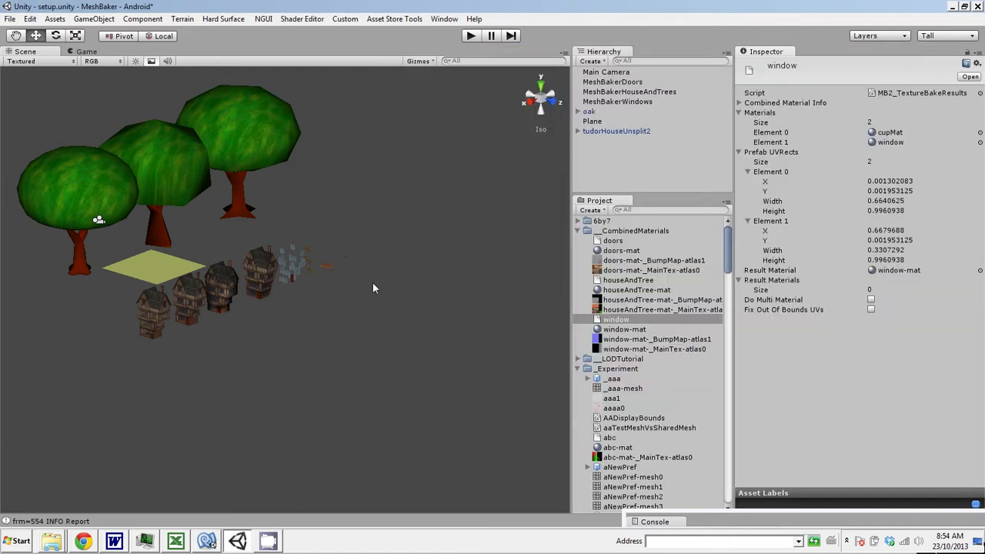
- Drag the LODManager prefab from MeshBakerLOD > Prefabs into the Hierarchy
click(384, 300)
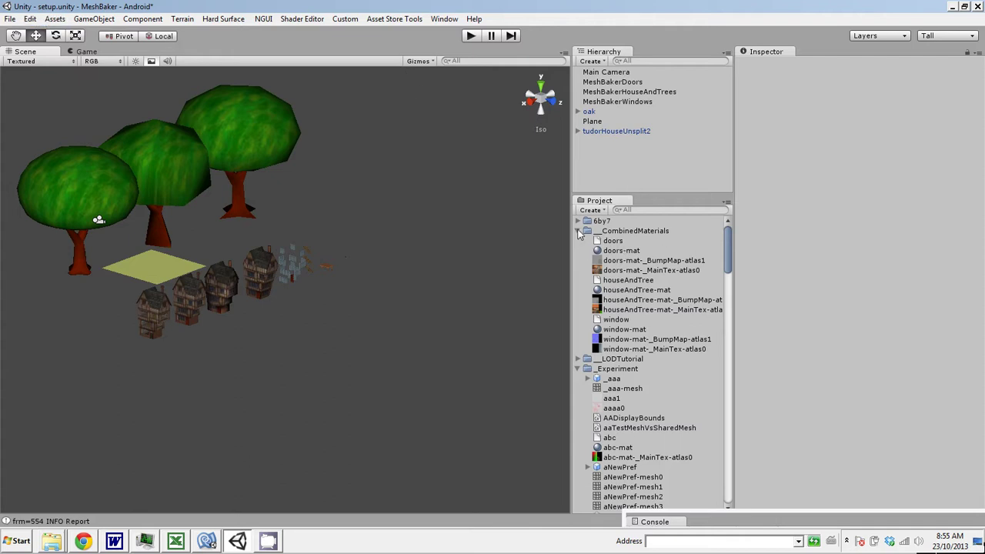
click(579, 369)
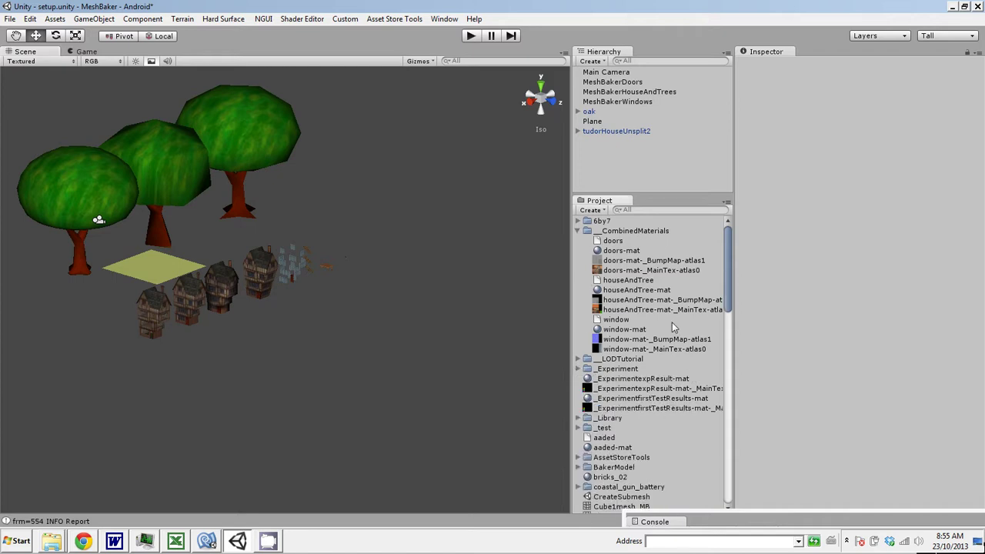
drag(729, 281, 734, 366)
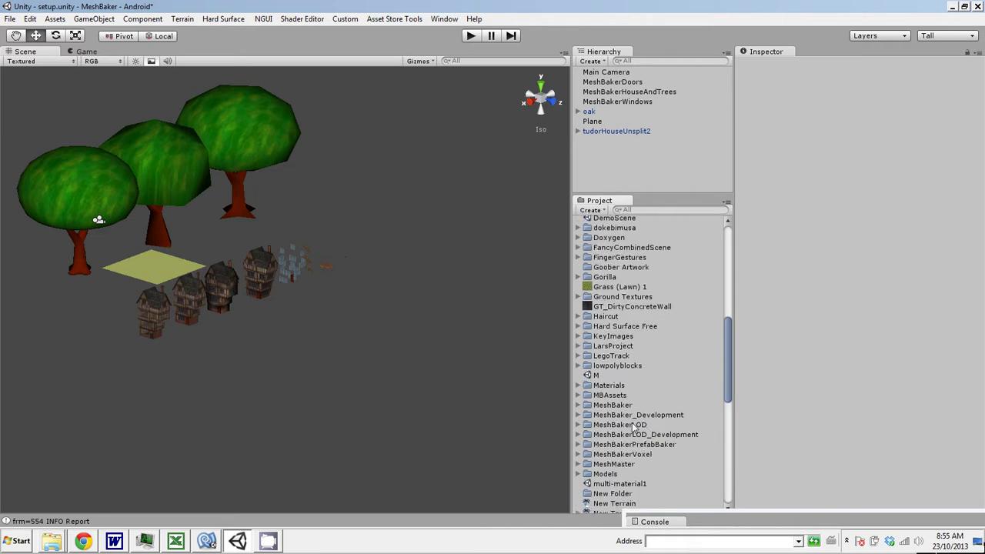
click(578, 425)
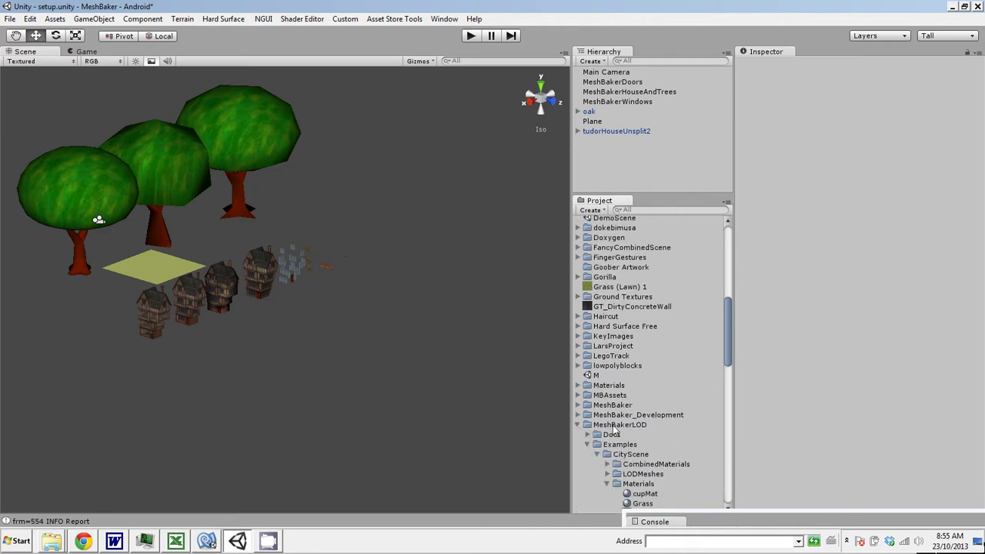
click(587, 444)
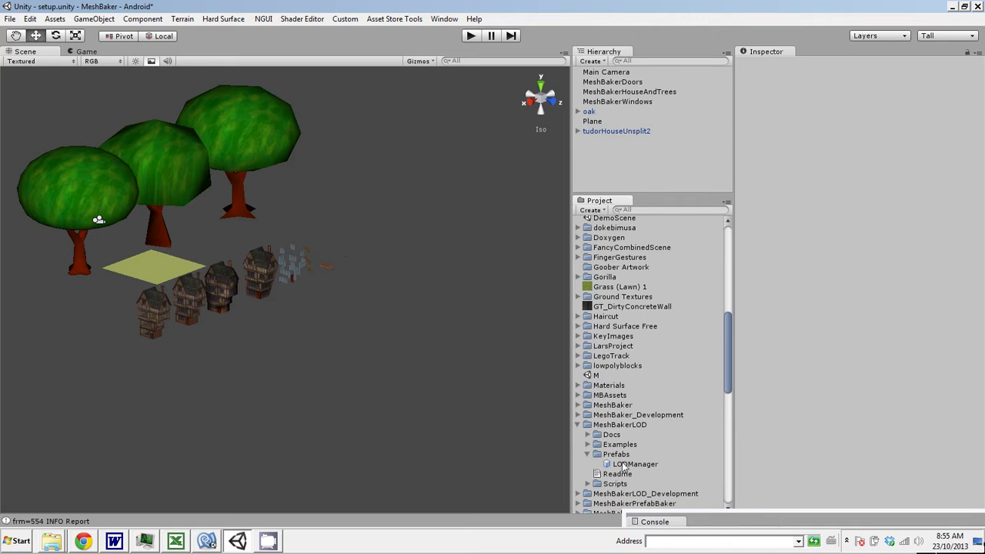
drag(627, 465, 647, 160)
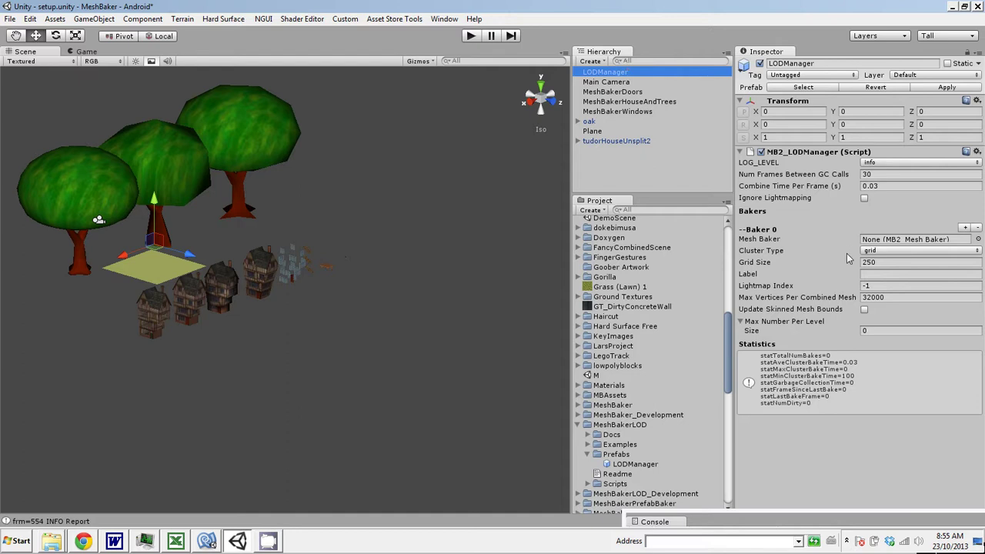
- Nest MeshBakerDoors, MeshBakerHouseAndTrees and MeshBakerWindows under LODManager, then select LODManager
mouse_move(846, 254)
click(636, 92)
shift+click(635, 102)
shift+click(635, 112)
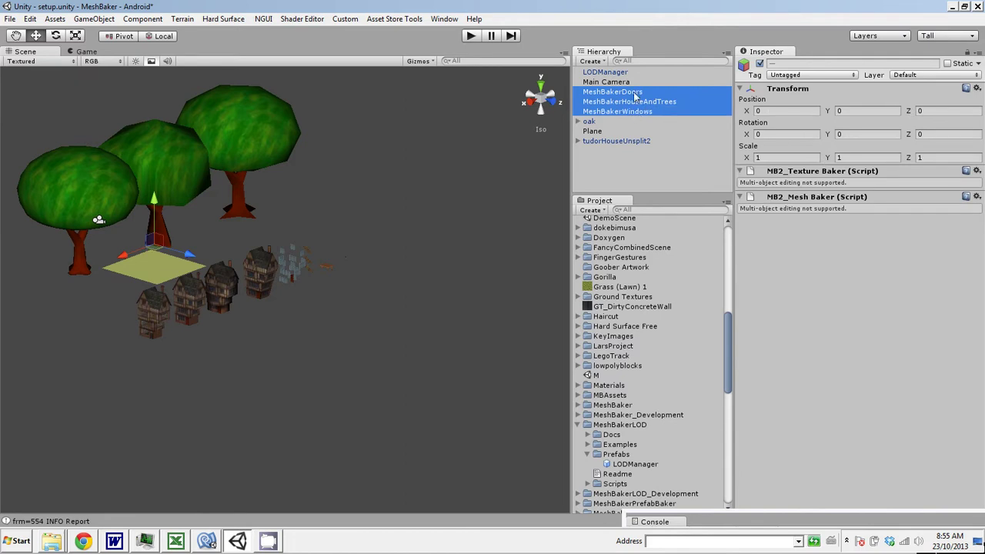
drag(635, 93, 622, 74)
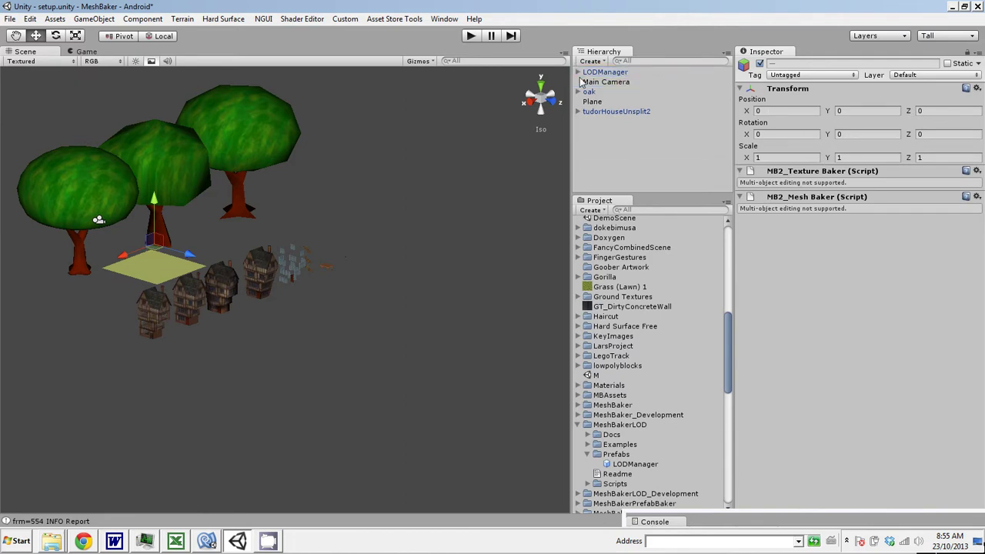
click(578, 72)
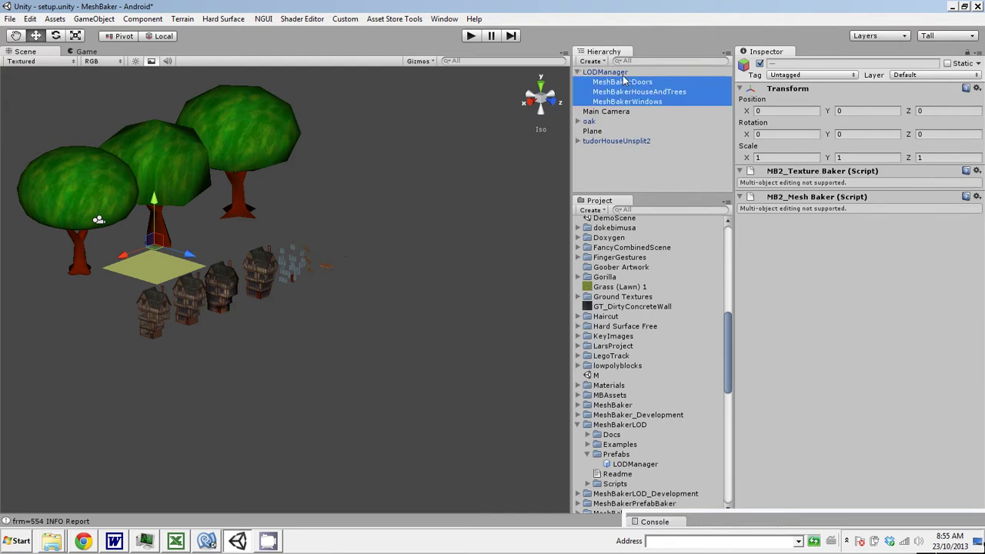
click(610, 73)
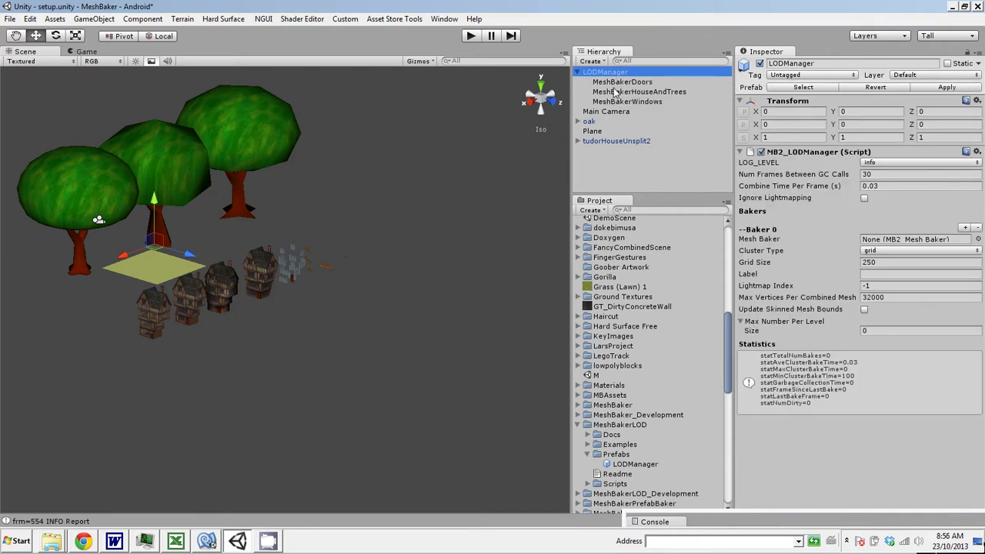
- Add two more baker entries to LODManager, giving three bakers in total
click(965, 229)
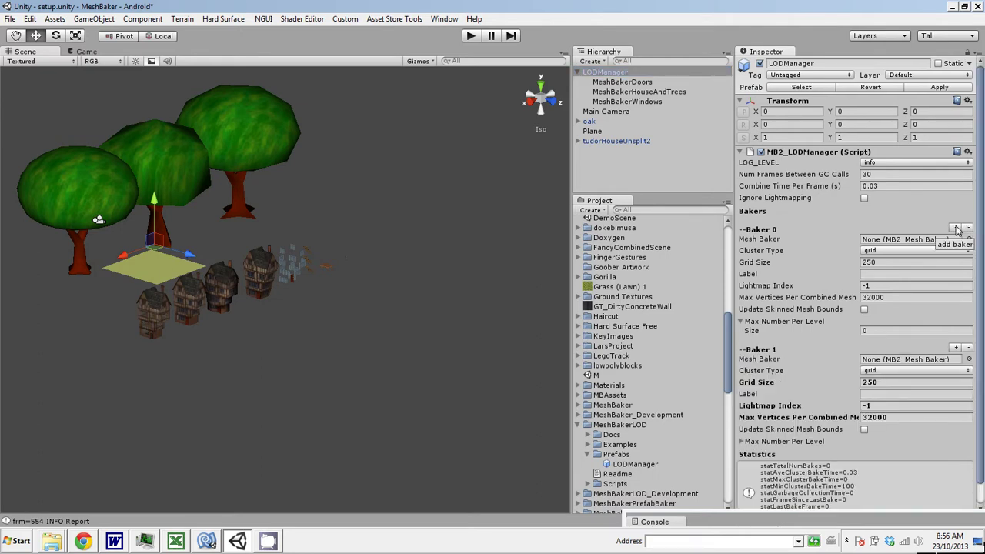
click(957, 228)
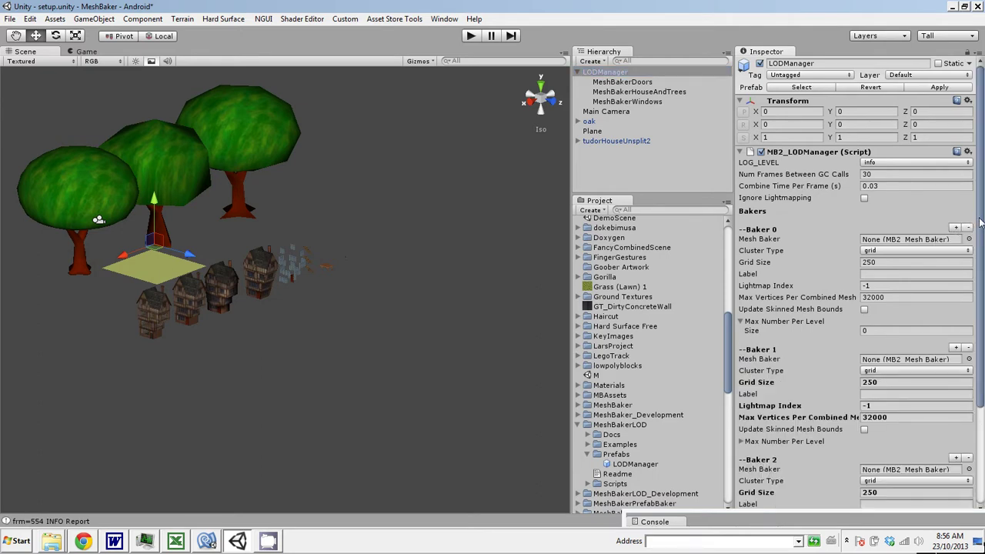
scroll(846, 246, down, 3)
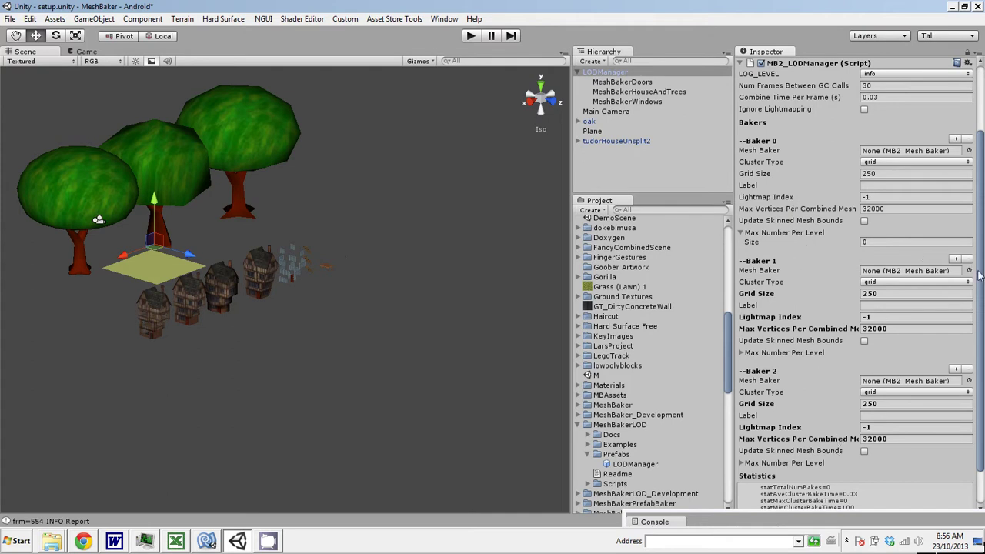
drag(979, 277, 969, 228)
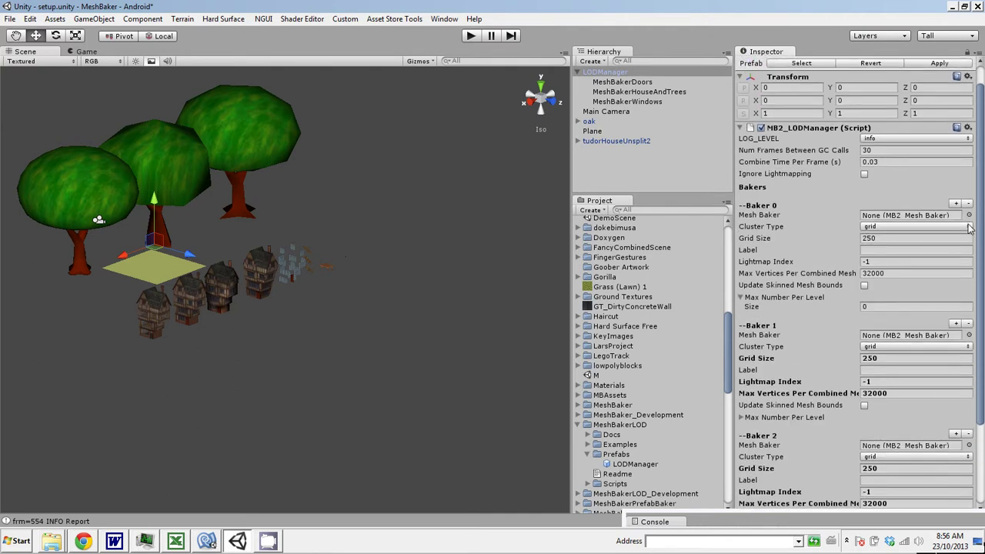
mouse_move(750, 217)
scroll(982, 257, up, 1)
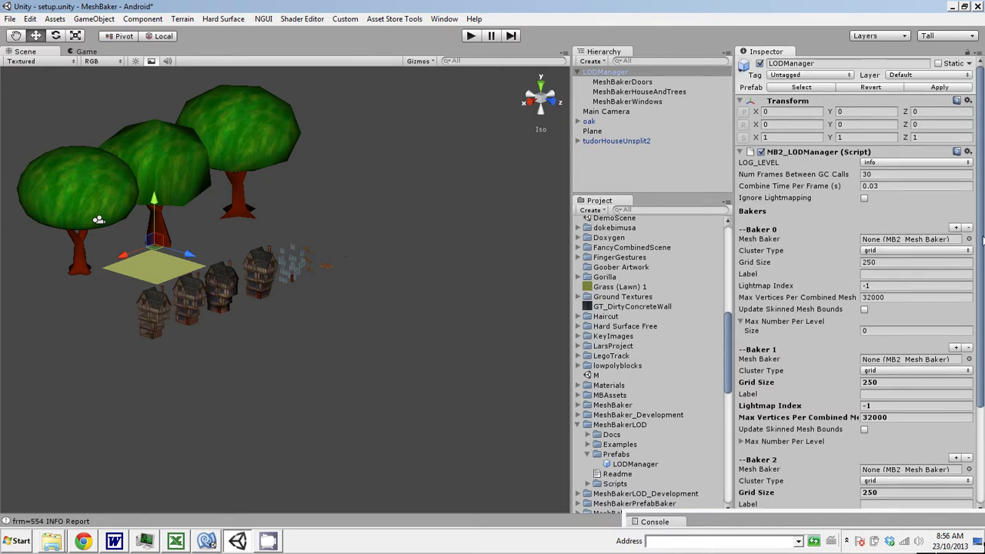
- Assign MeshBakerDoors, MeshBakerHouseAndTrees and MeshBakerWindows to Baker 0, 1 and 2
drag(629, 83, 881, 240)
click(633, 93)
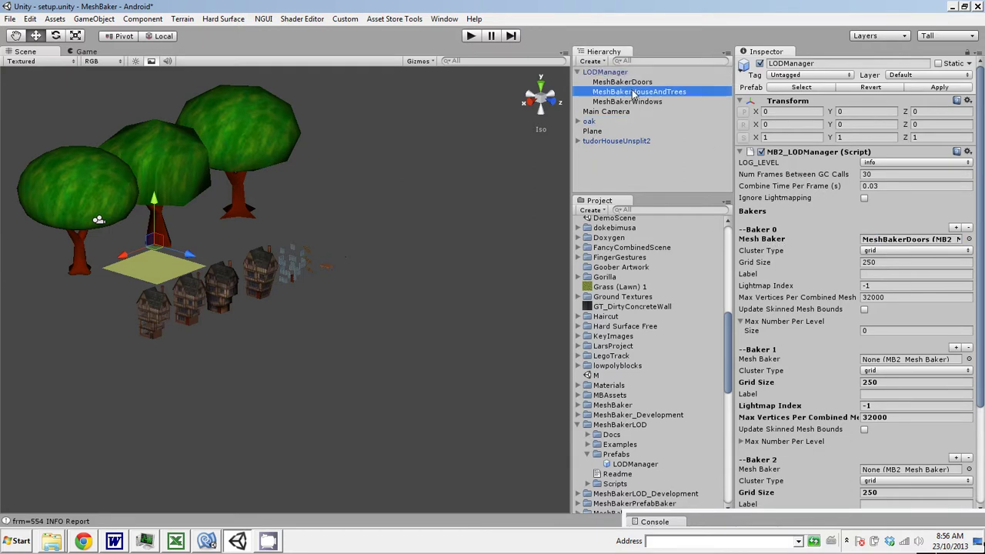
drag(634, 94, 900, 359)
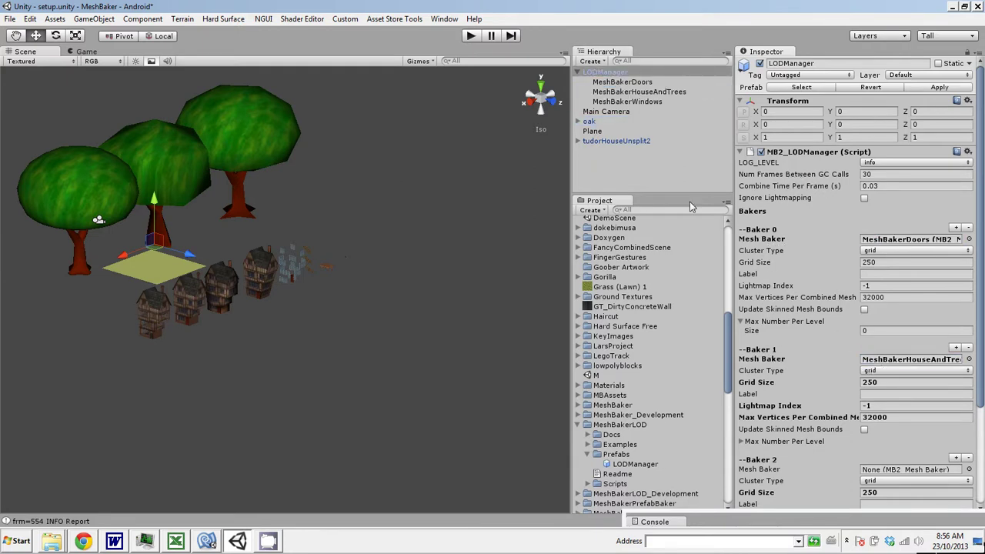
drag(627, 102, 897, 473)
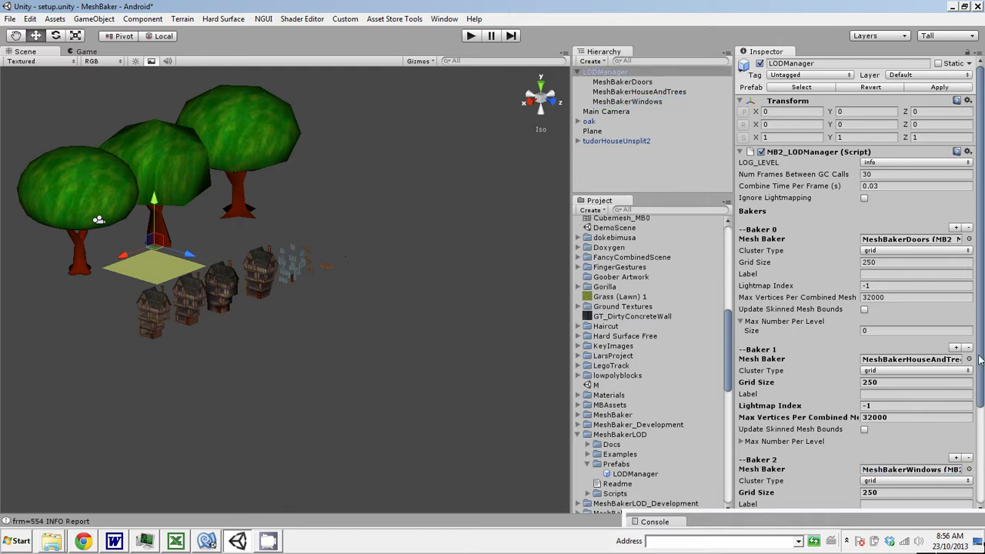
scroll(981, 358, down, 5)
- Keep Baker 2's cluster type on grid and select its 250 grid size value
scroll(981, 352, up, 5)
drag(982, 360, 981, 436)
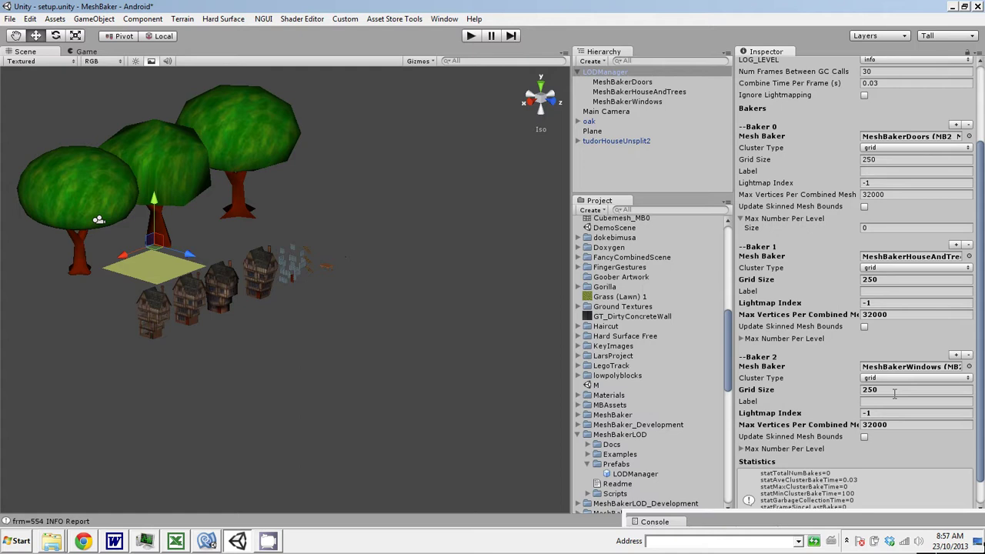
scroll(977, 394, down, 2)
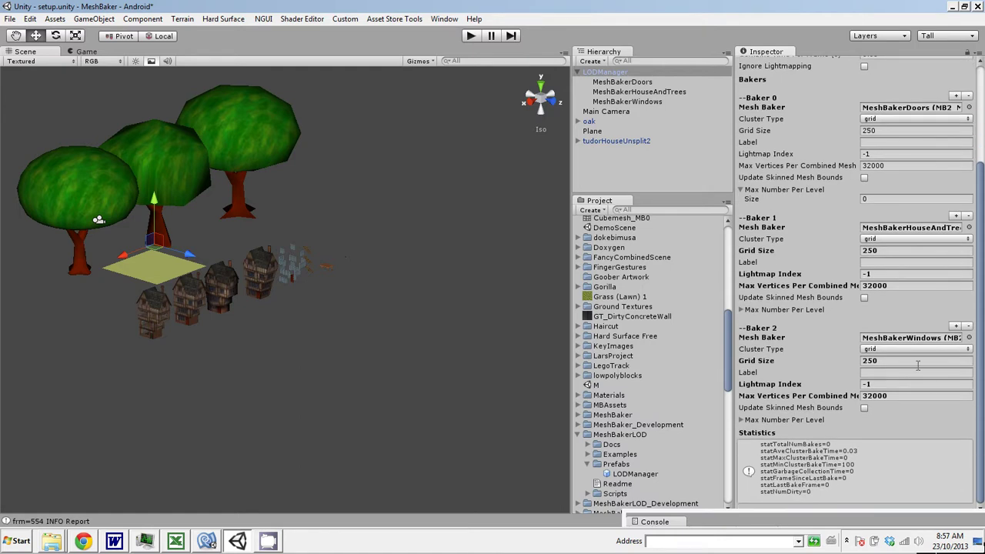
click(884, 348)
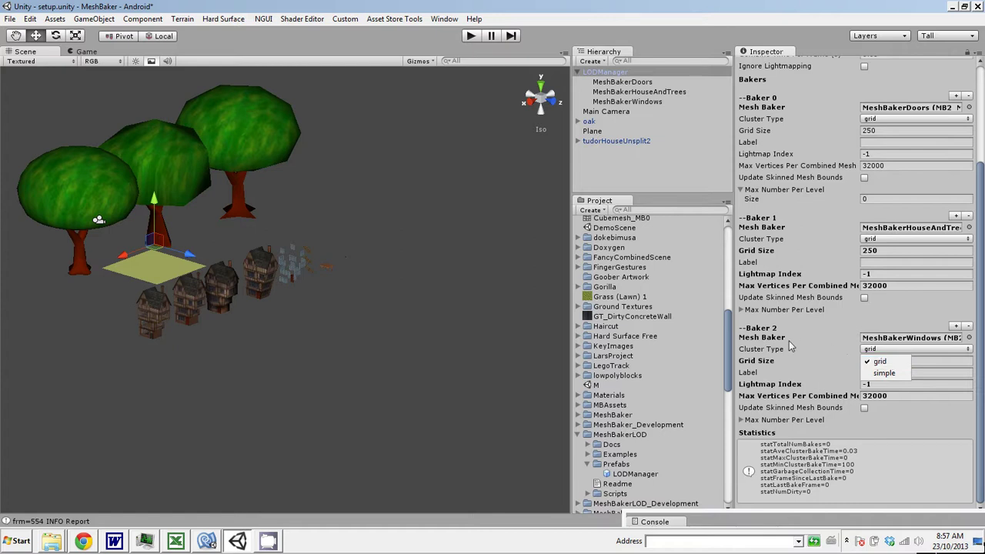
click(877, 324)
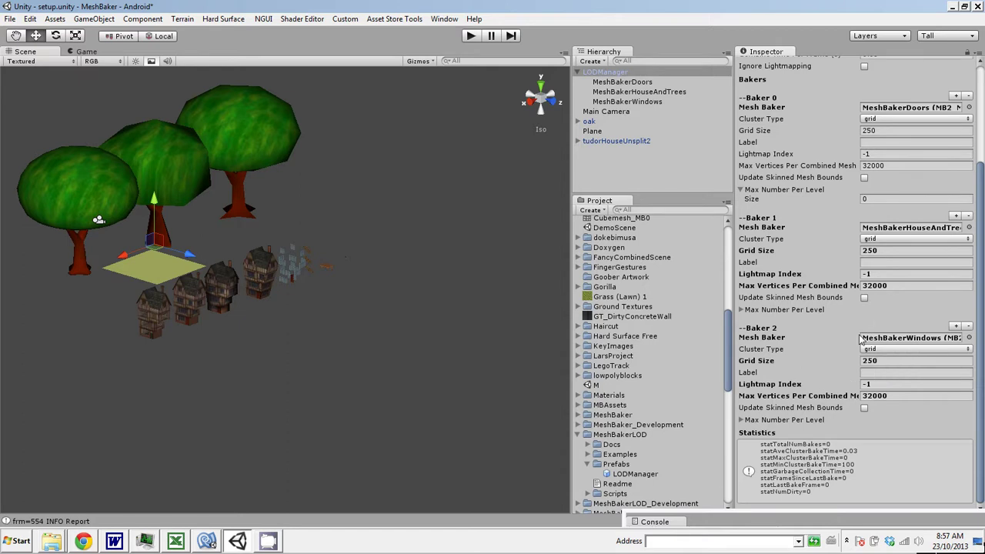
click(881, 361)
- Change the Main Camera's far clipping plane to 1009, then restore it to 1000
click(882, 361)
click(620, 117)
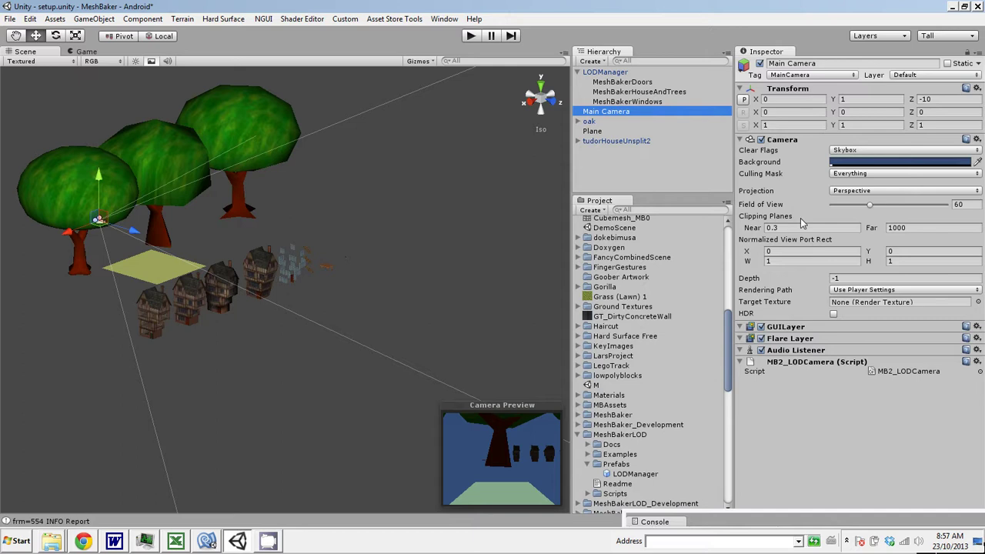
click(901, 228)
key(BackSpace)
text(9)
key(BackSpace)
text(0)
- Enter 1000 as Baker 2's grid size in LODManager
click(614, 74)
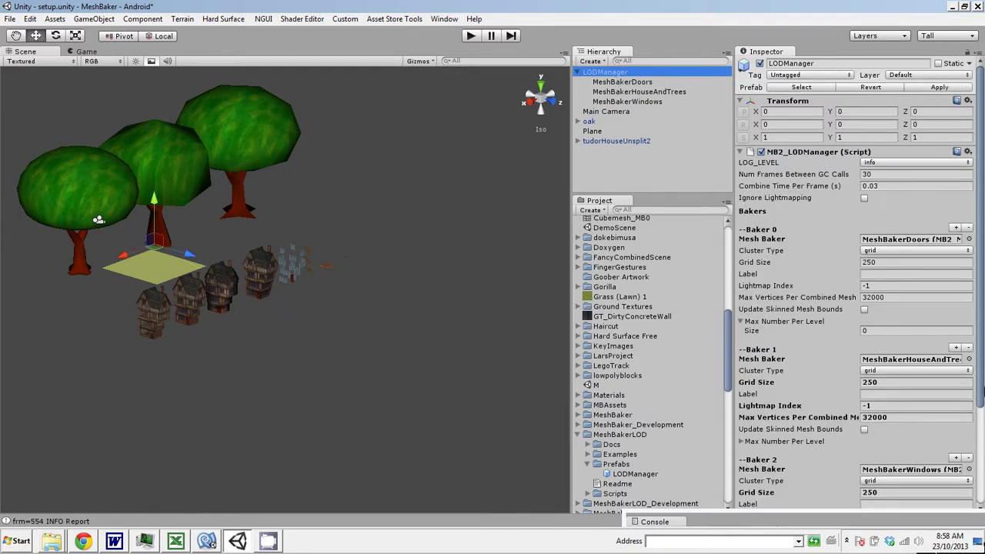
drag(981, 394, 981, 417)
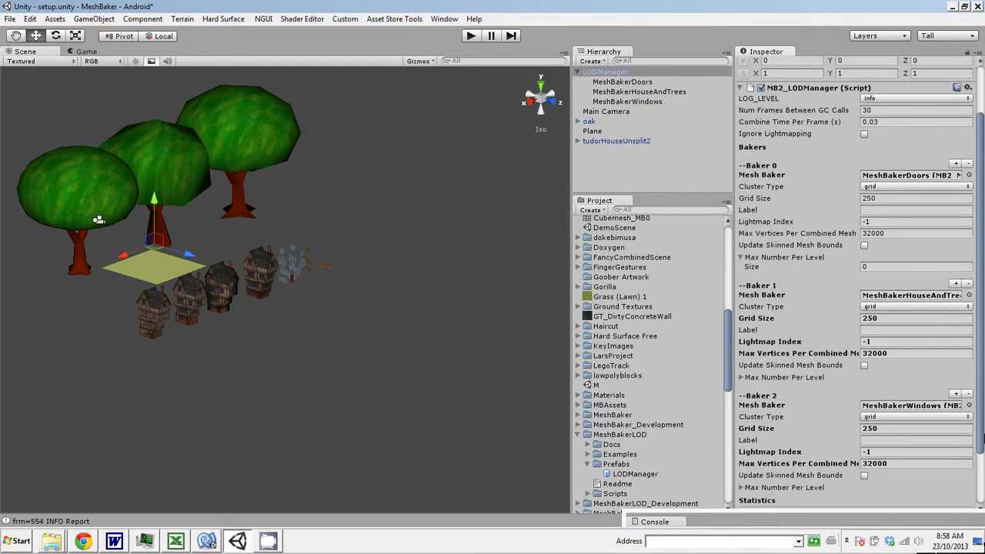
click(877, 428)
text(100)
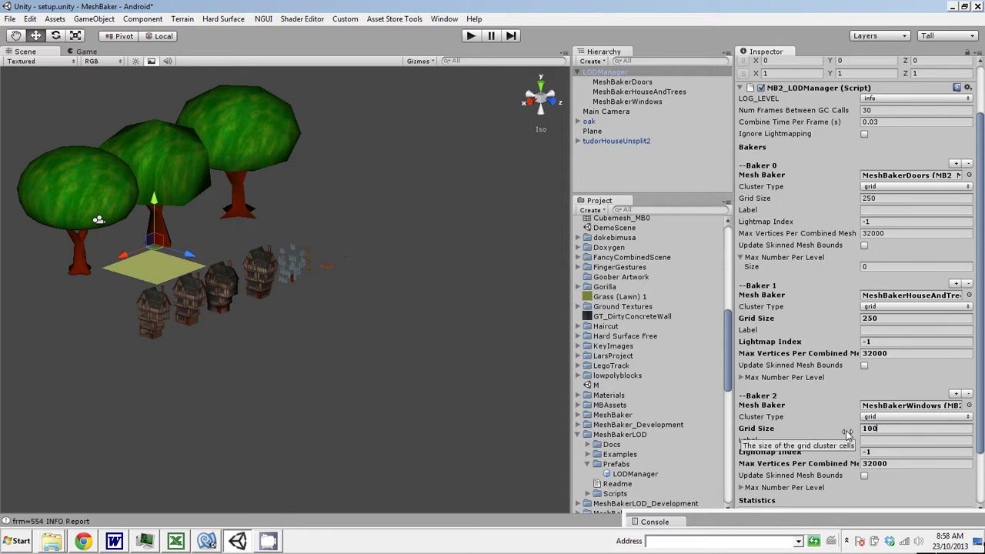
text(0)
drag(983, 322, 982, 375)
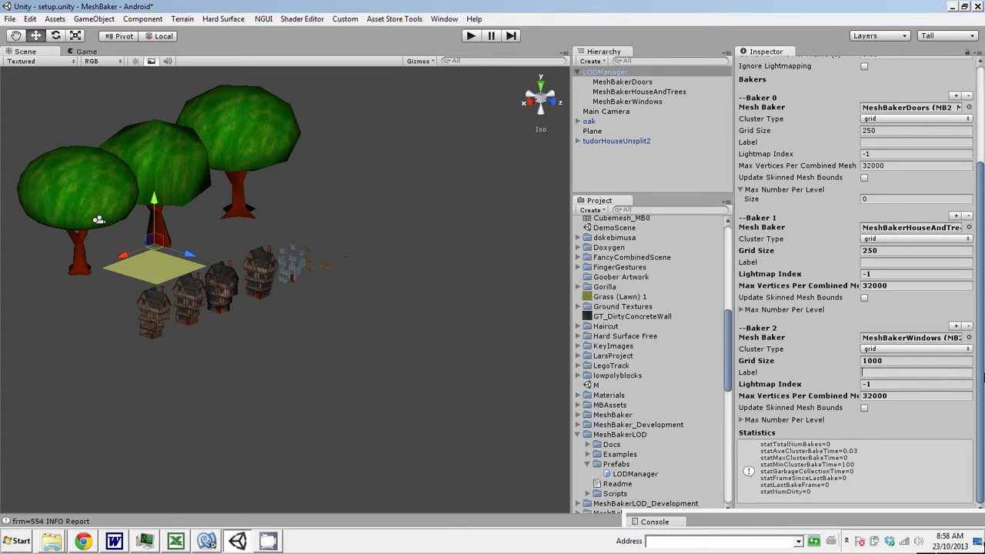
drag(982, 377, 984, 323)
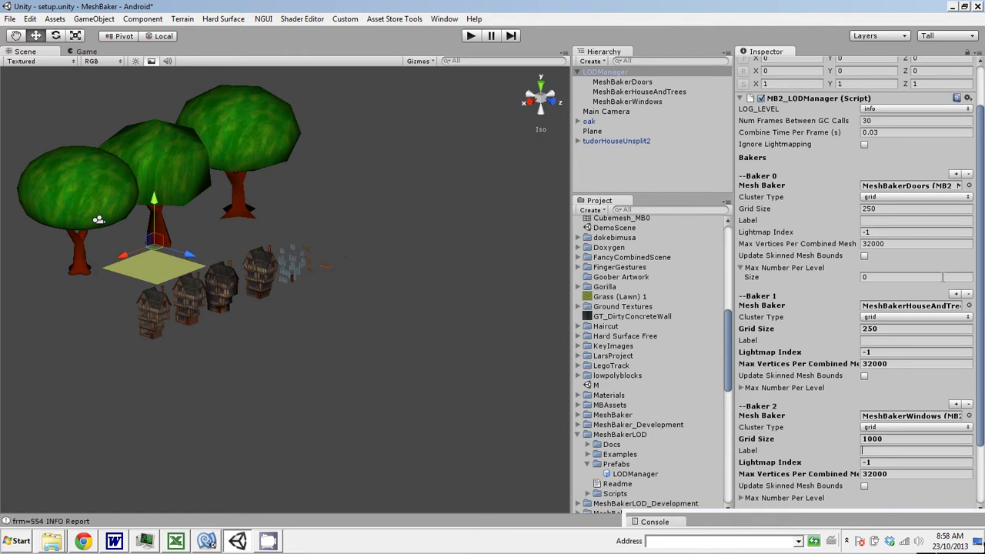
click(614, 82)
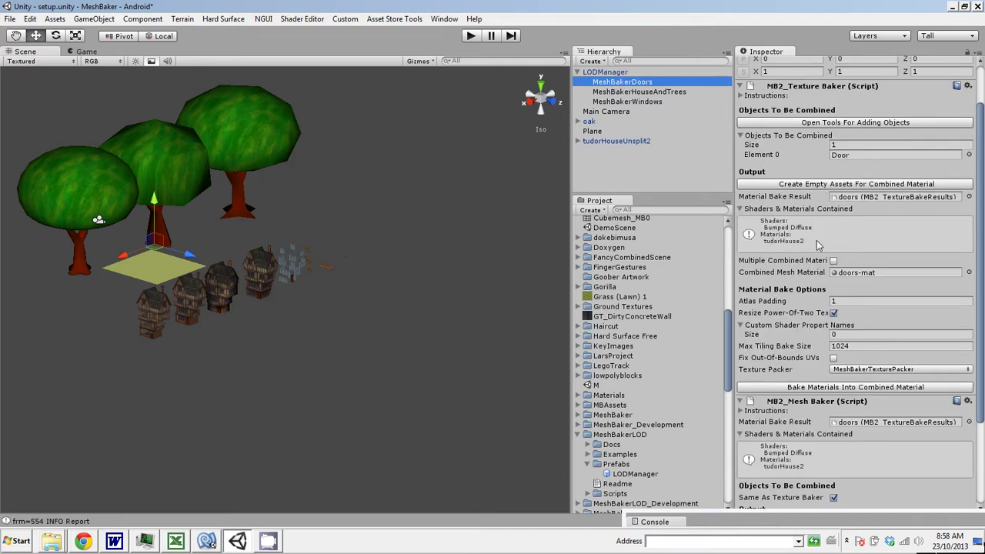
click(622, 92)
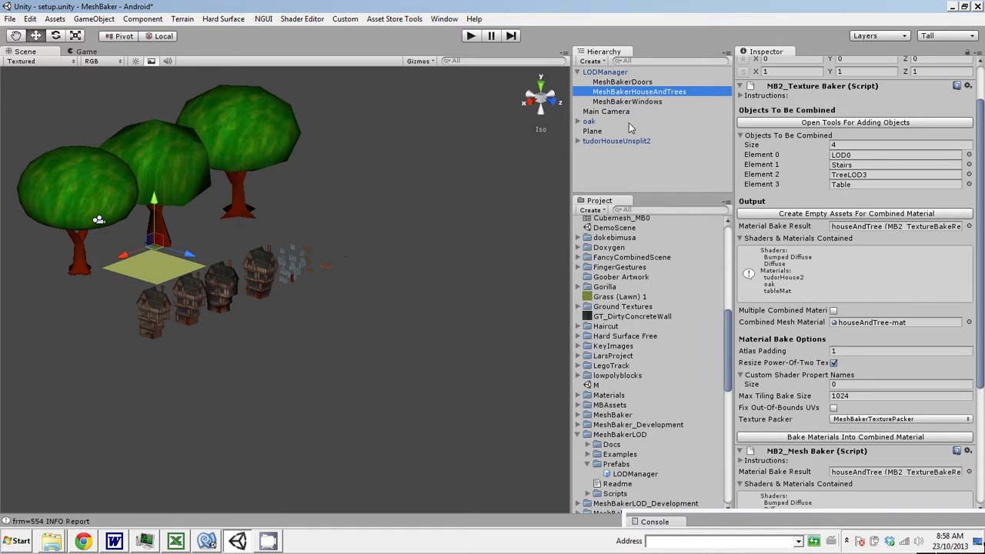
click(605, 72)
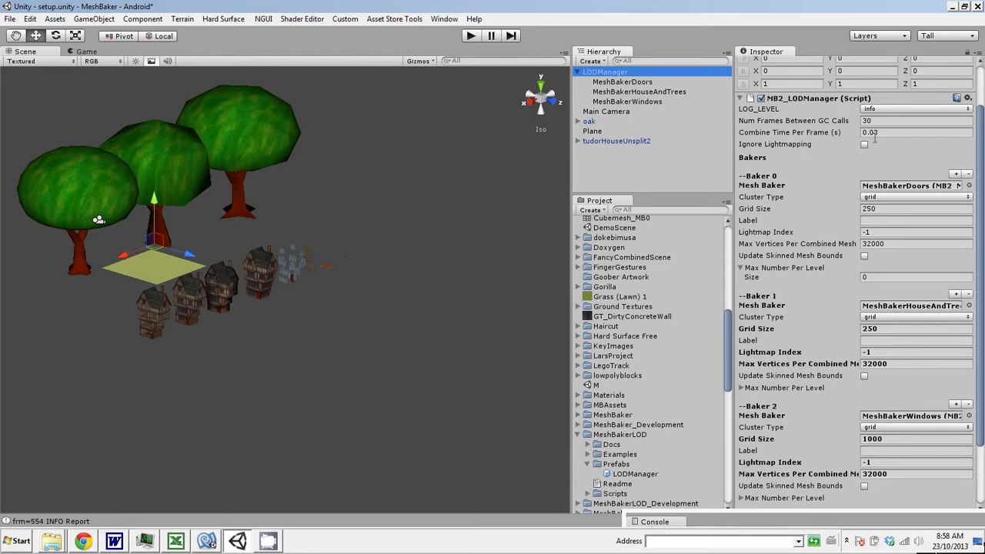
- Enter the label 'door' for Baker 0 and 'house' for Baker 1
click(875, 220)
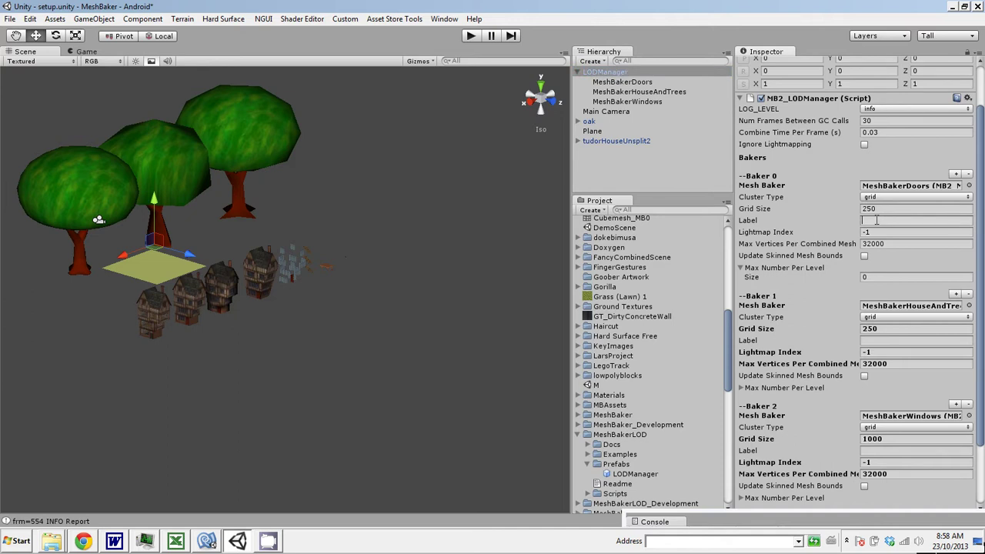
mouse_move(838, 200)
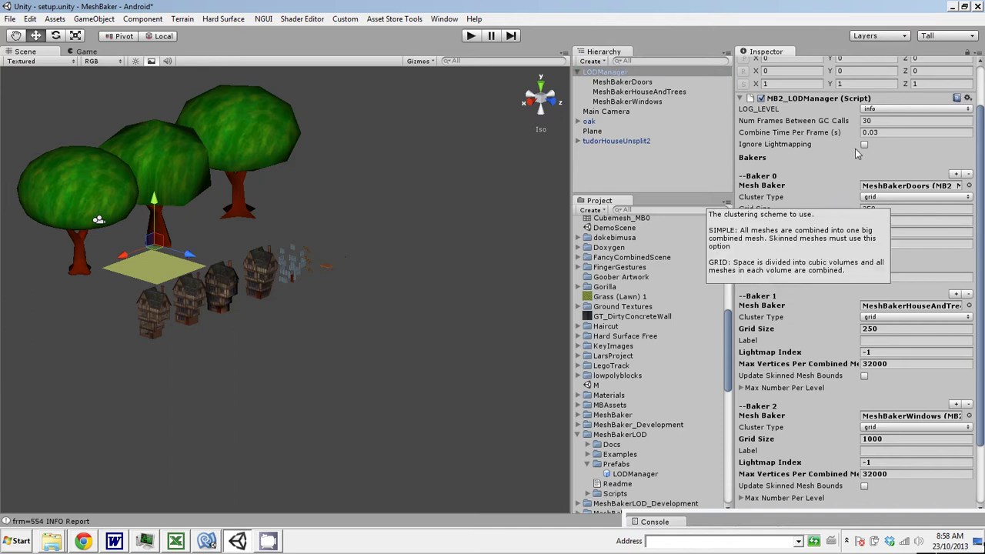
text(door)
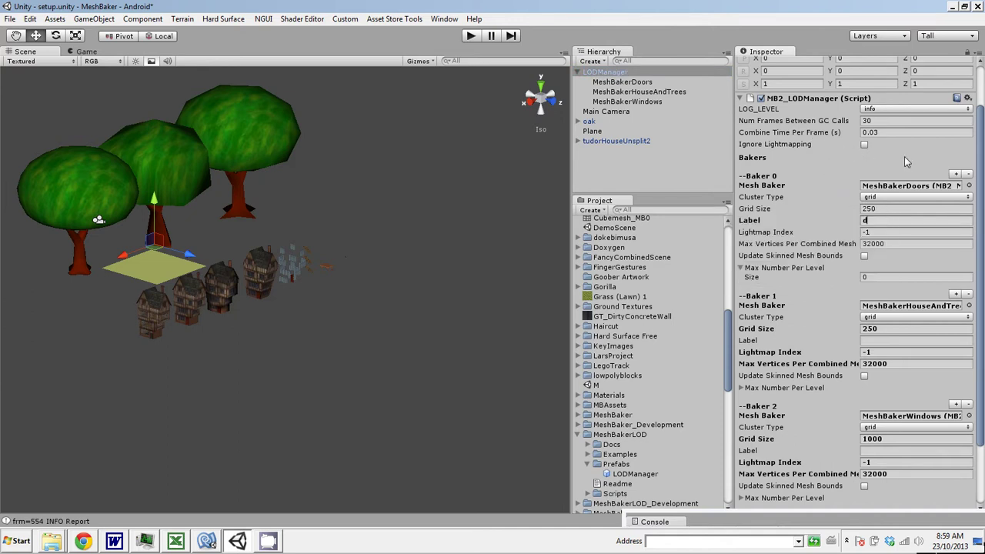
click(893, 340)
text(house)
mouse_move(830, 219)
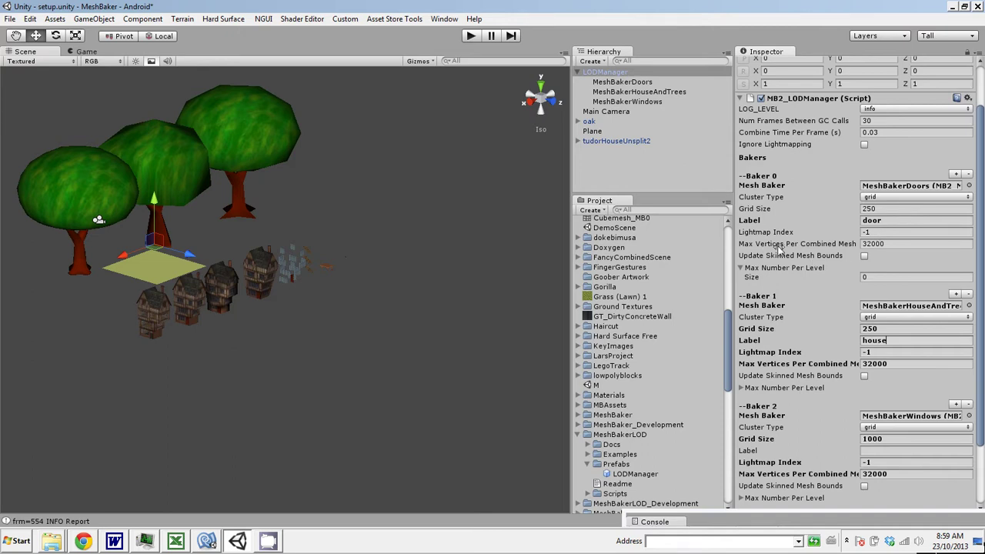
mouse_move(839, 250)
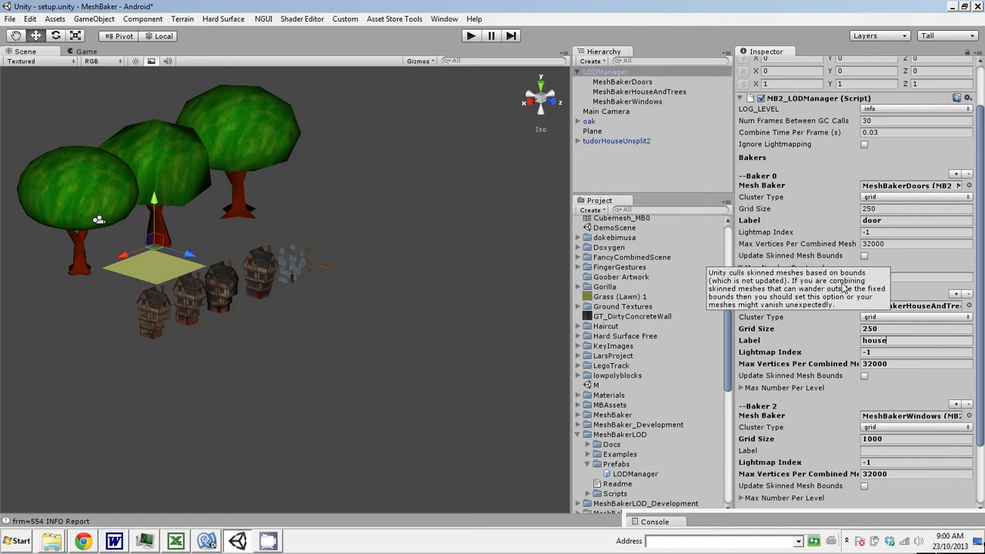
click(843, 267)
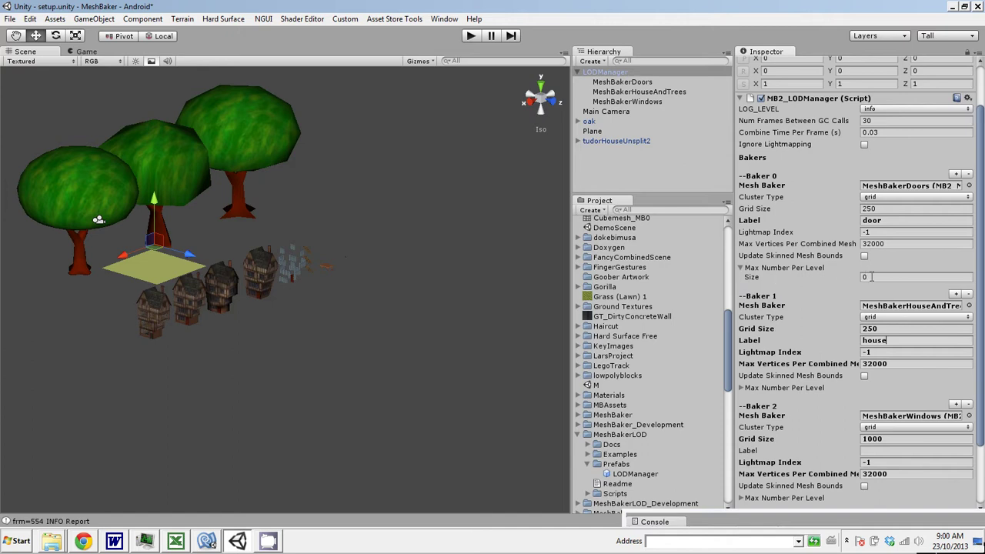
scroll(983, 279, down, 1)
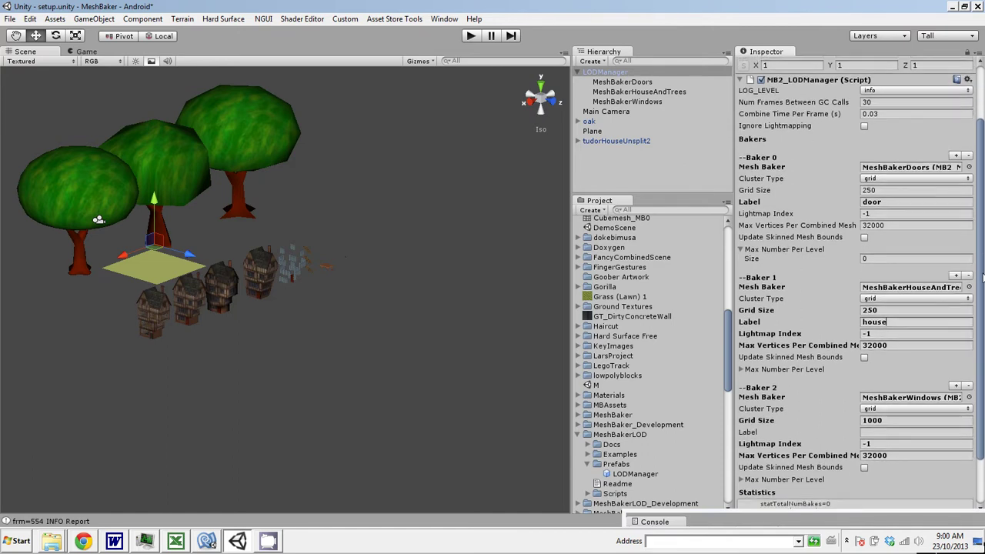
scroll(983, 278, down, 1)
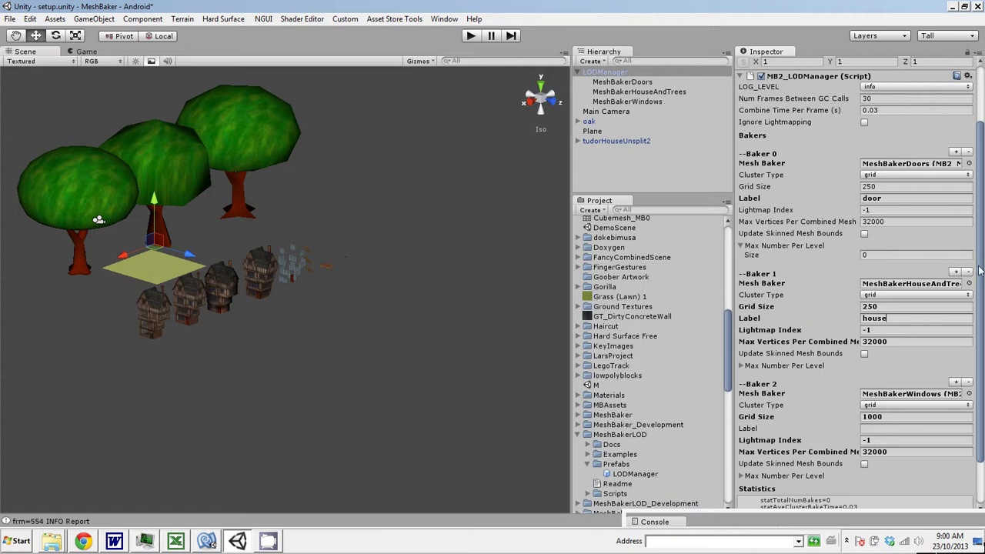
scroll(982, 285, down, 2)
- Keep LOG_LEVEL at info and check the GC-call frames and combine time per frame fields
drag(981, 288, 984, 238)
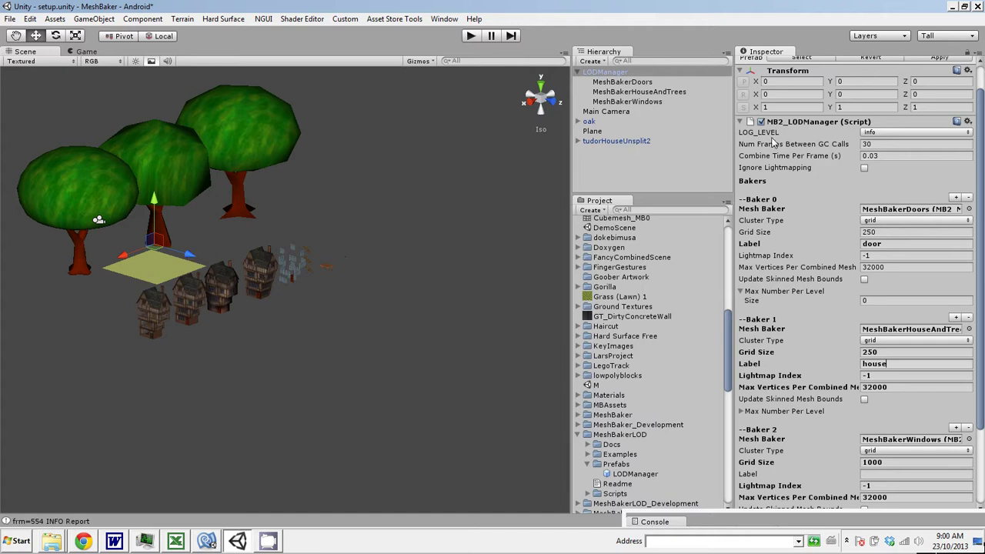
click(881, 132)
click(850, 130)
mouse_move(803, 155)
click(878, 144)
mouse_move(837, 146)
click(876, 144)
mouse_move(782, 162)
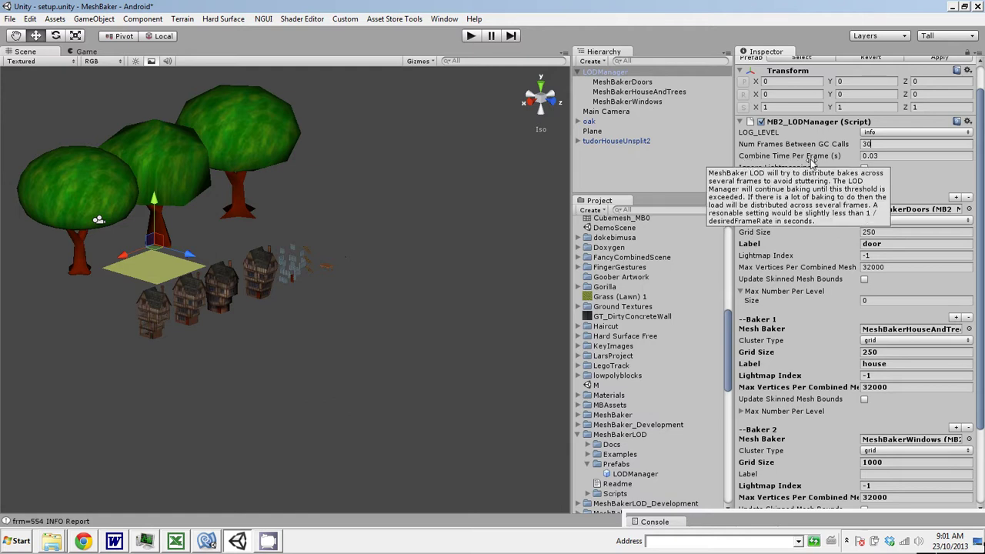
click(885, 155)
click(885, 155)
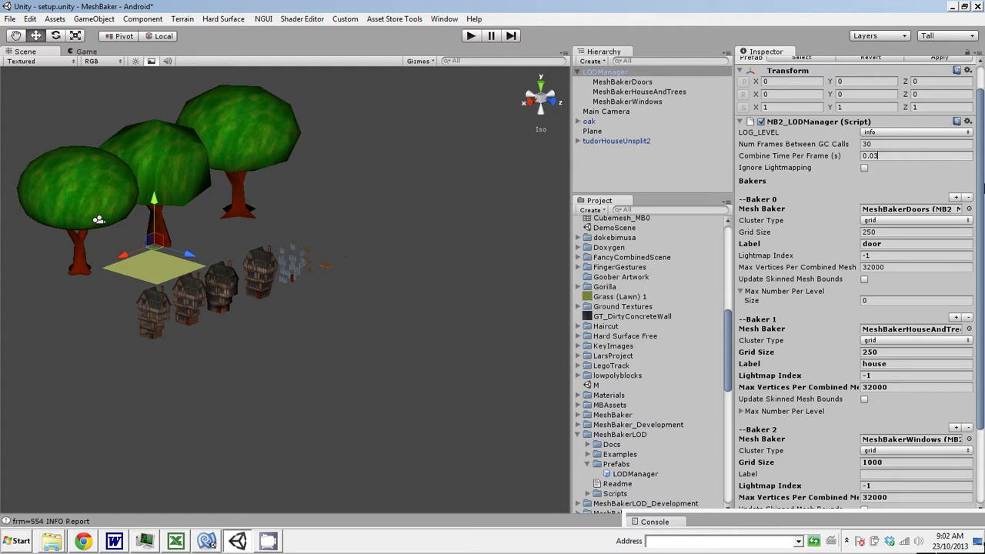
- Inspect the doors, house-and-trees and windows bakers, then clear the selection
drag(979, 188, 981, 160)
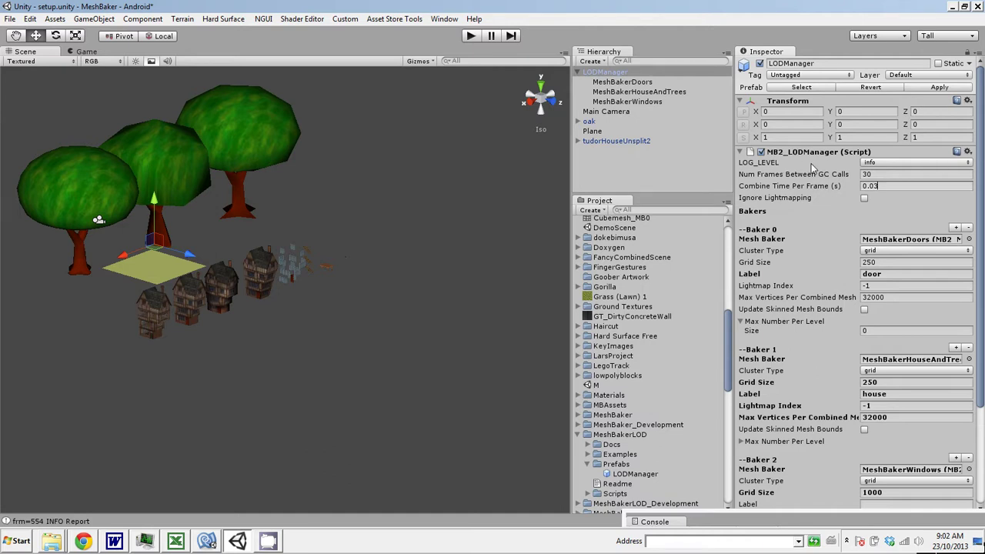
click(607, 82)
click(616, 91)
click(620, 102)
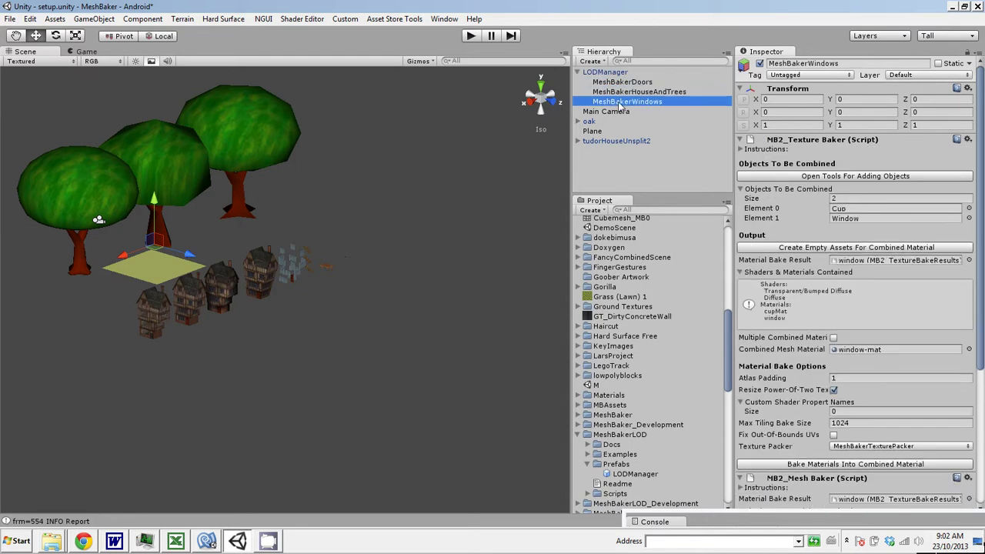
click(638, 168)
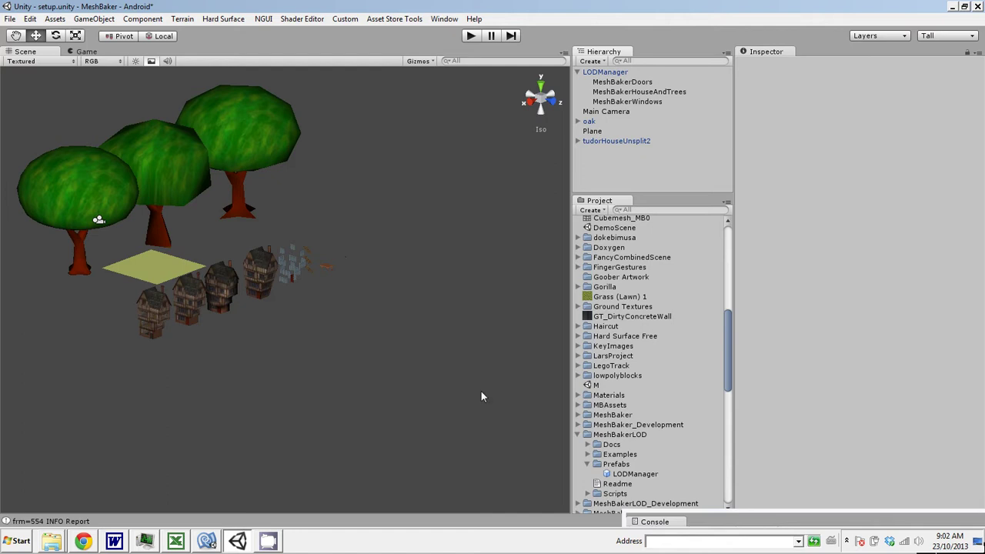
click(115, 542)
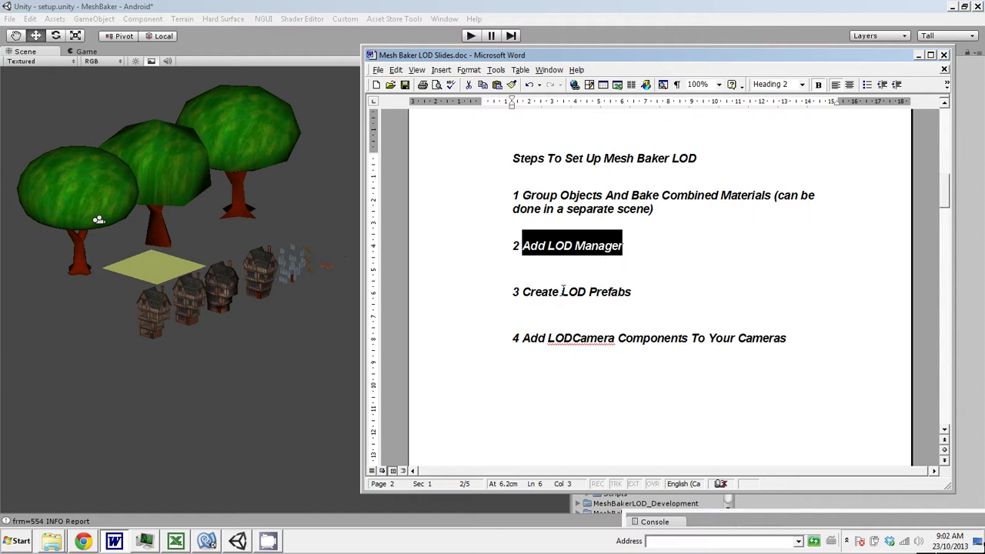
click(919, 56)
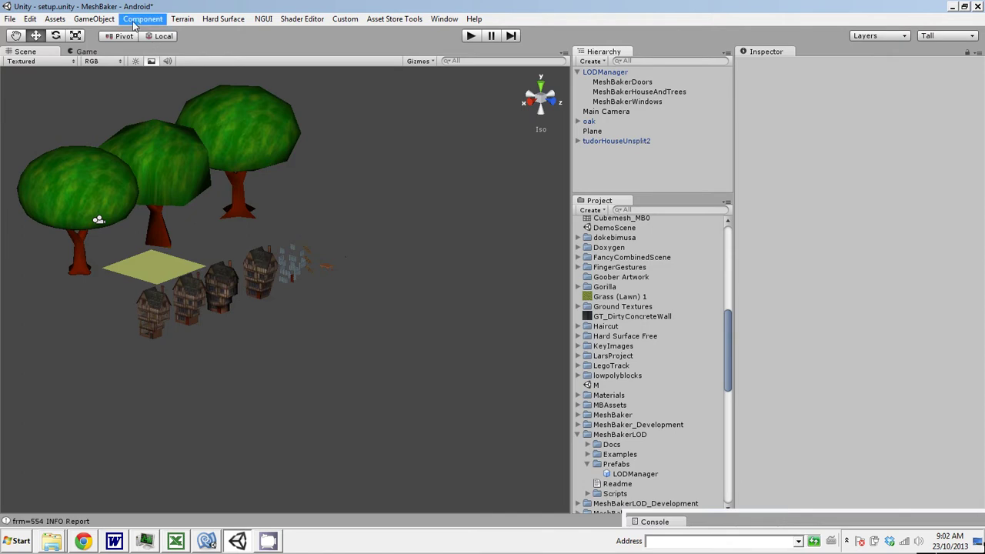
- Create a new empty GameObject and rename it 'Tree'
click(94, 20)
click(93, 31)
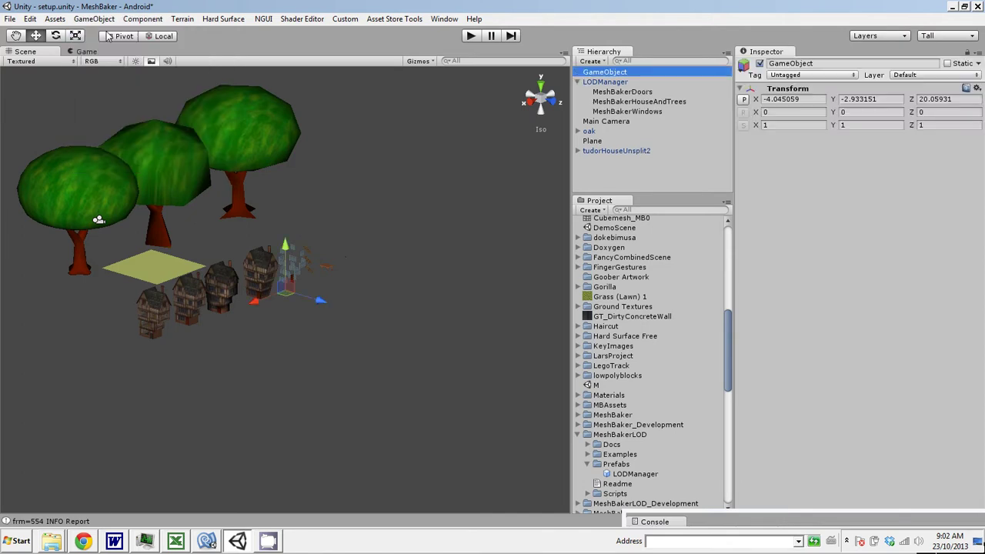
click(610, 73)
text(T)
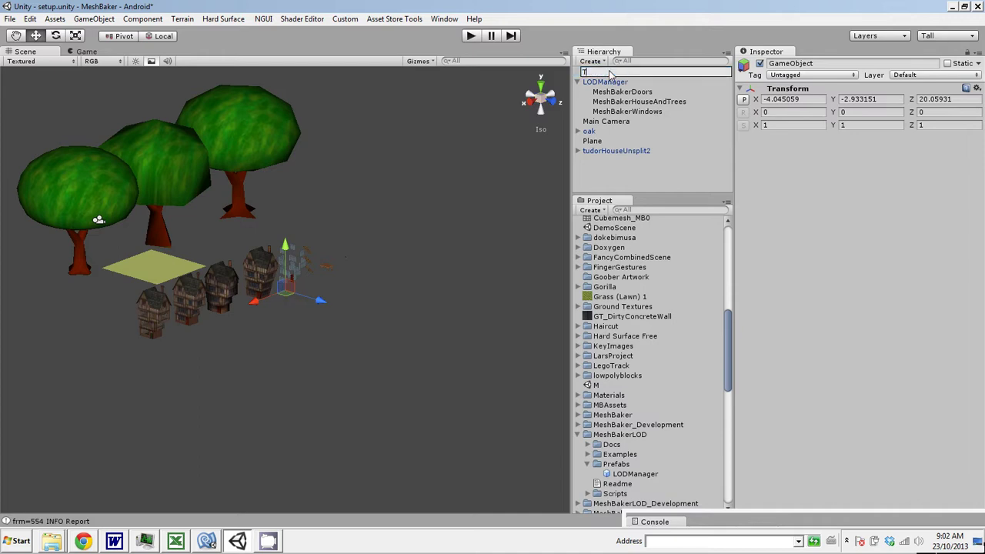
text(ree)
key(Return)
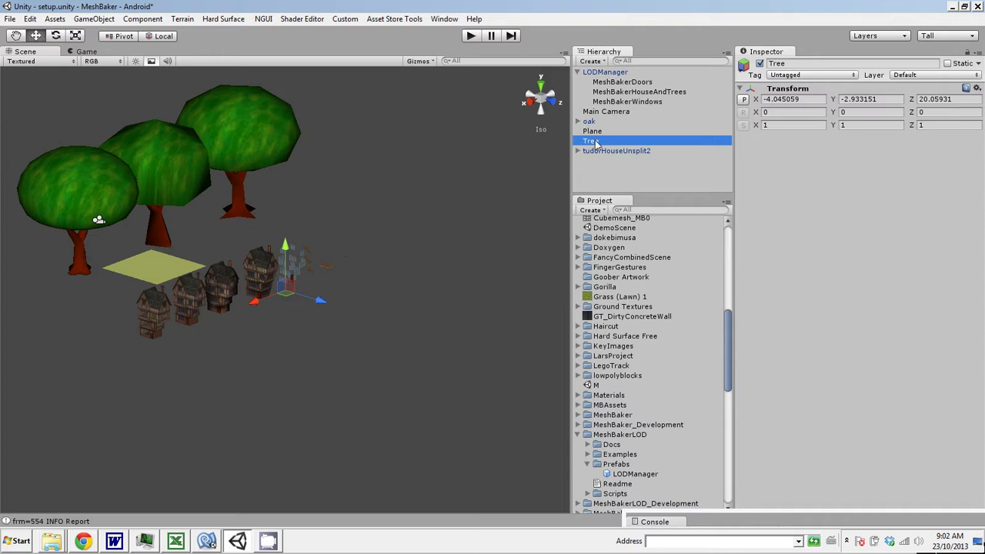
- Move TreeLOD1–3 from oak under Tree and reset Tree's position to 0, 0, 0
click(578, 121)
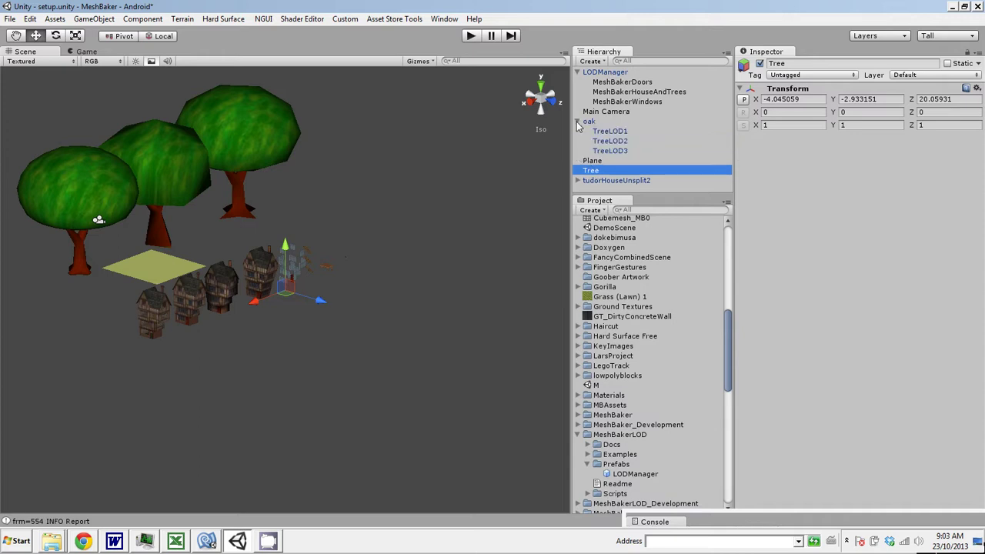
drag(608, 133, 598, 173)
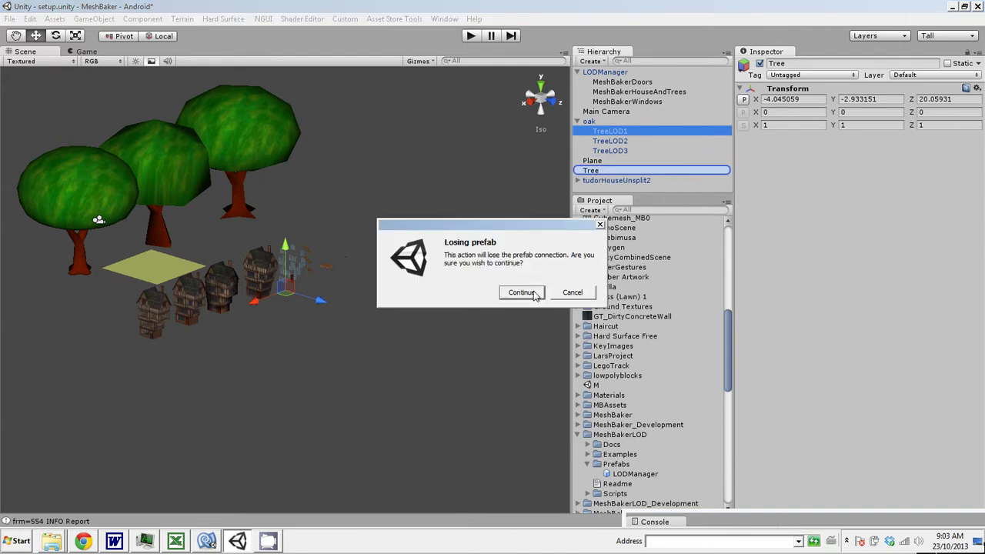
click(535, 296)
drag(624, 130, 598, 151)
click(600, 142)
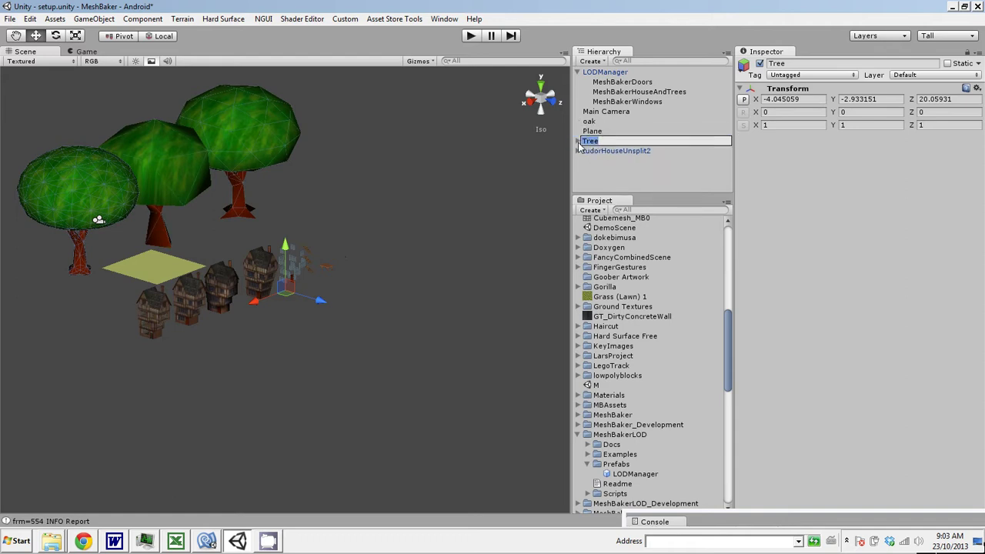
click(579, 142)
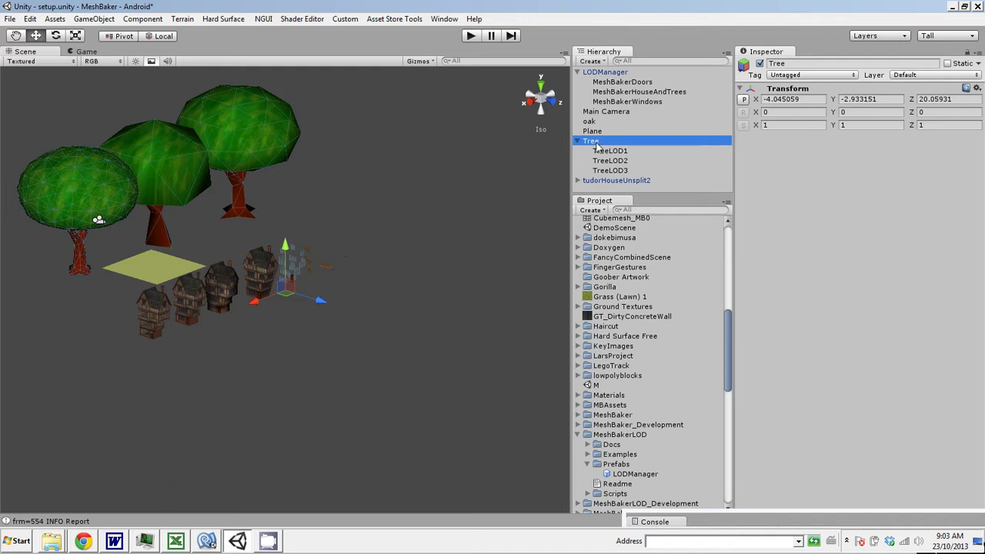
click(750, 102)
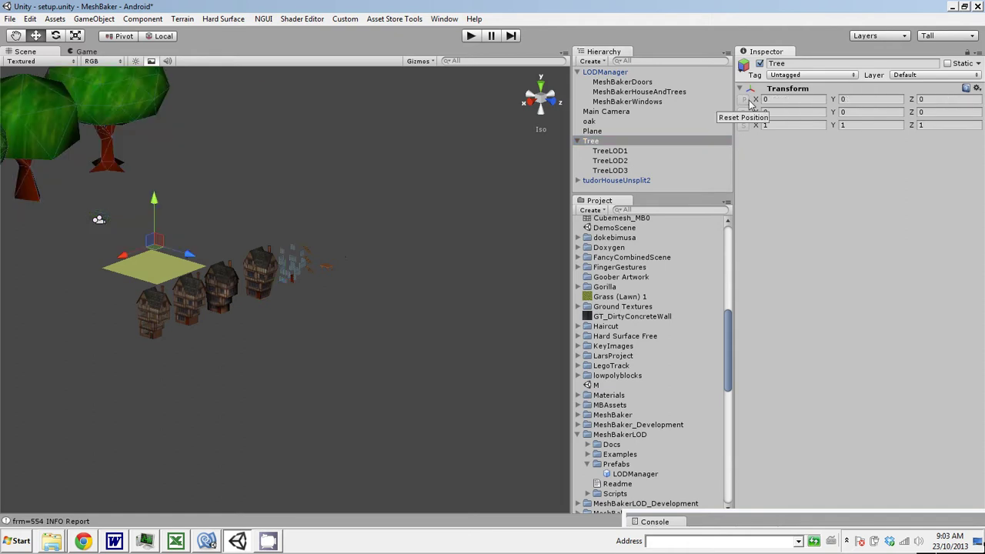
- Add the MB2_LOD component to Tree from Component > Mesh Baker > LOD
click(140, 20)
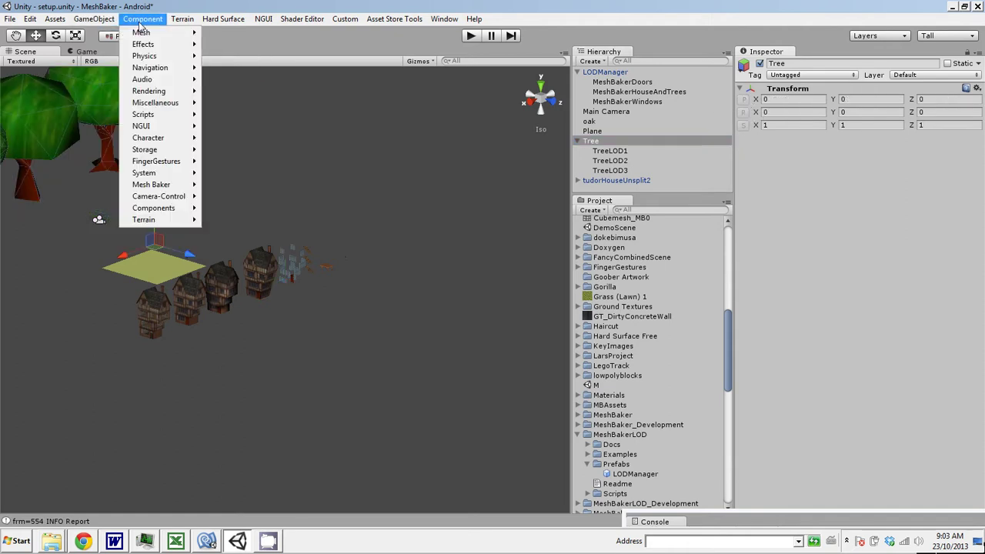
mouse_move(178, 187)
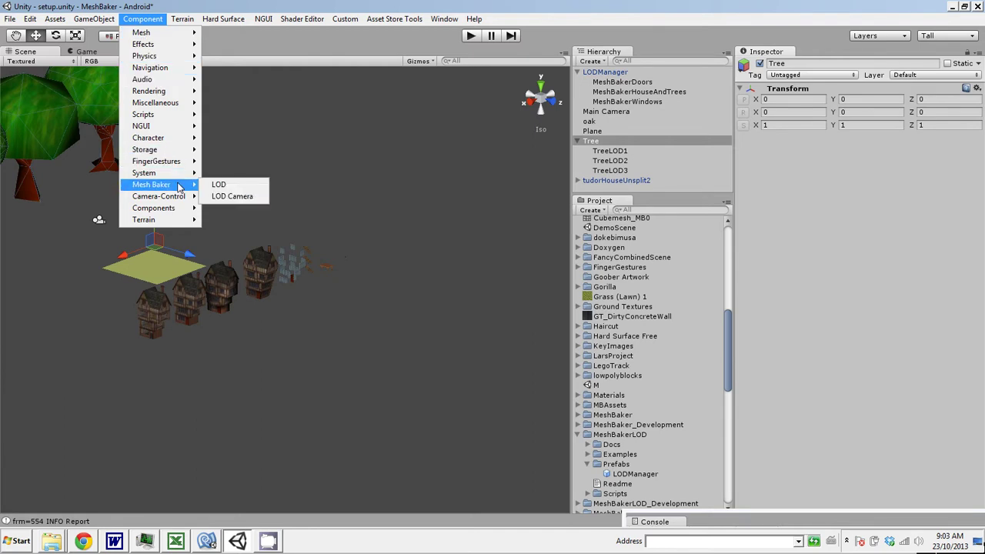
click(218, 185)
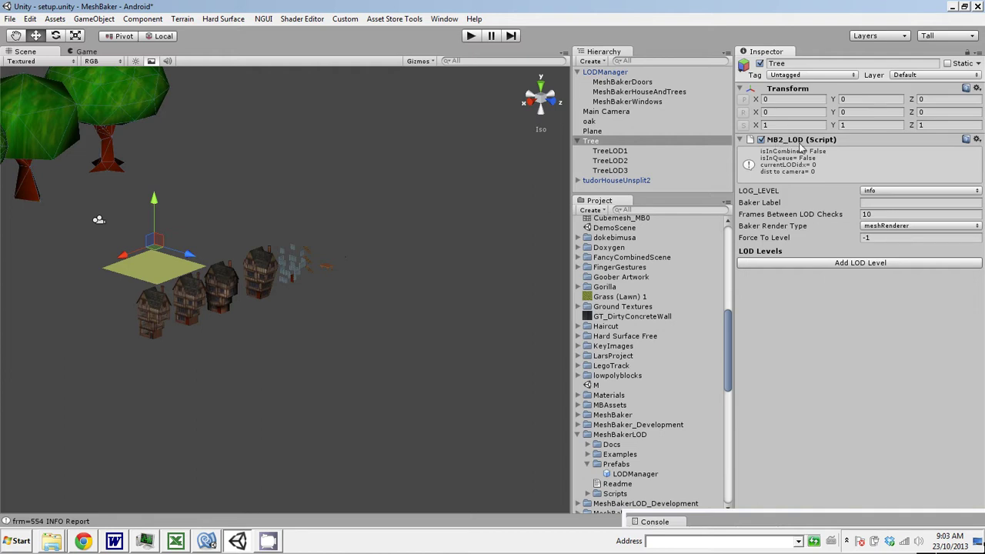
- Reset the positions of TreeLOD3, TreeLOD2 and TreeLOD1 to 0, 0, 0
click(612, 153)
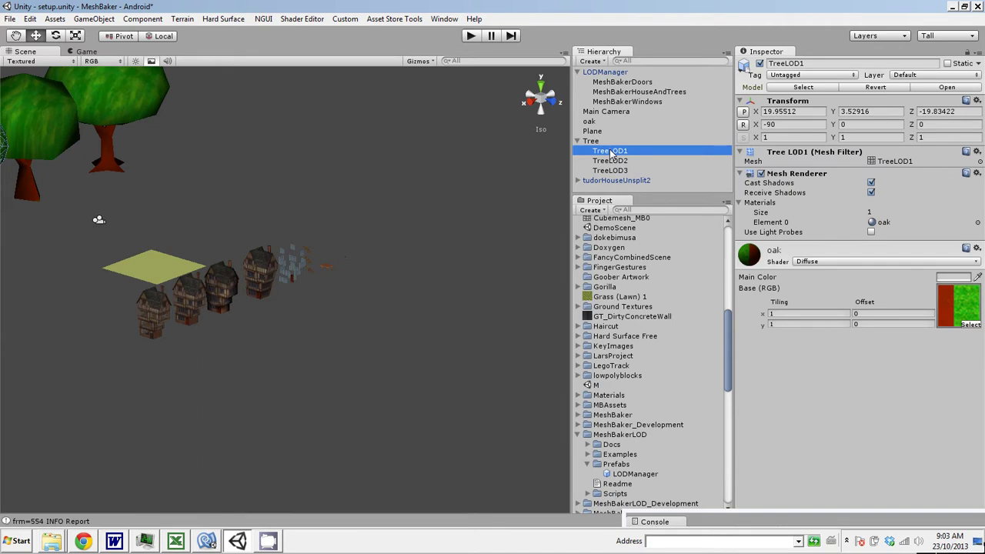
click(616, 162)
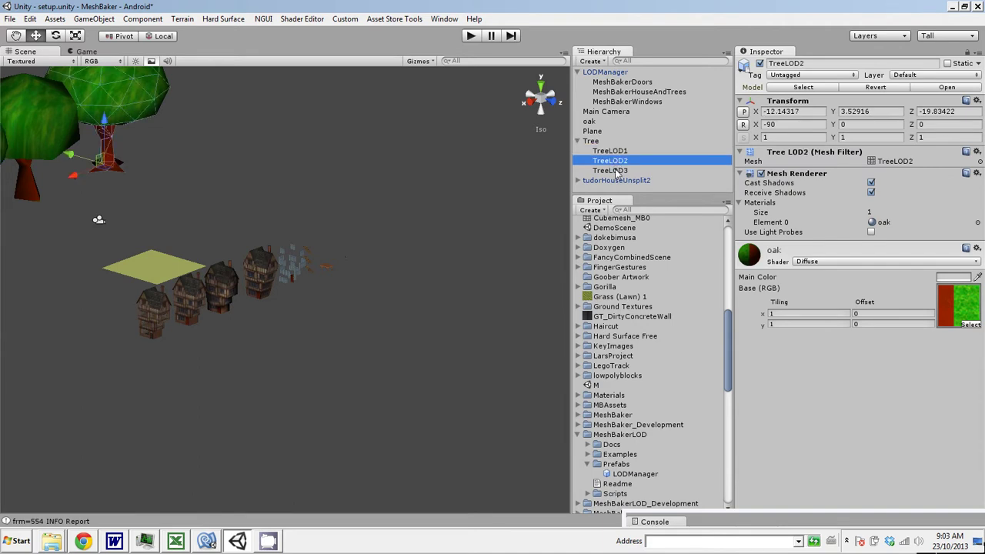
click(616, 172)
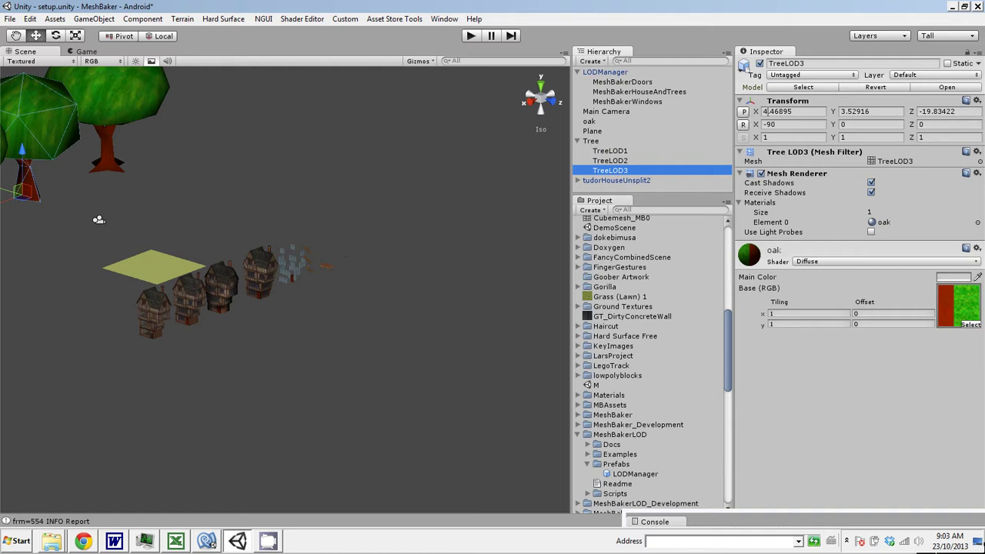
click(745, 112)
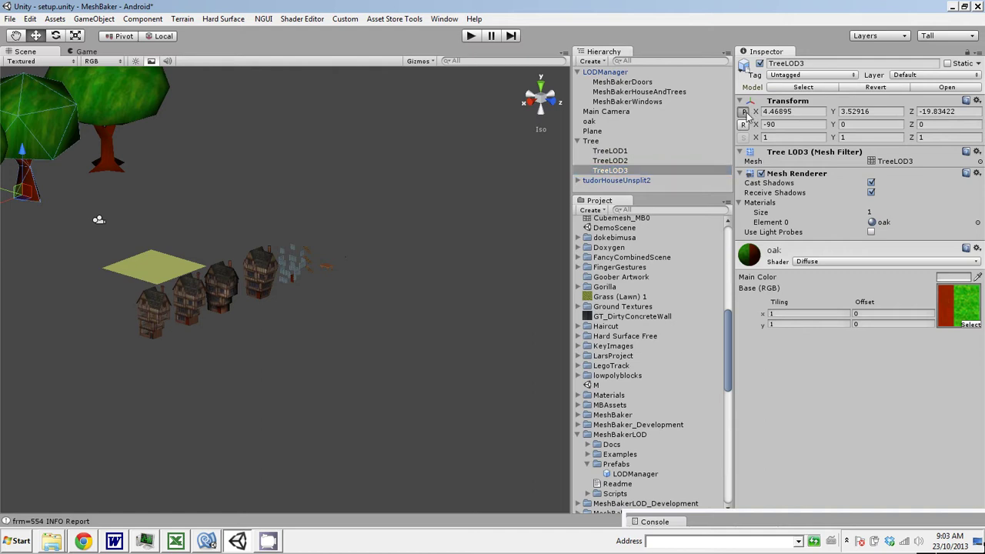
click(613, 160)
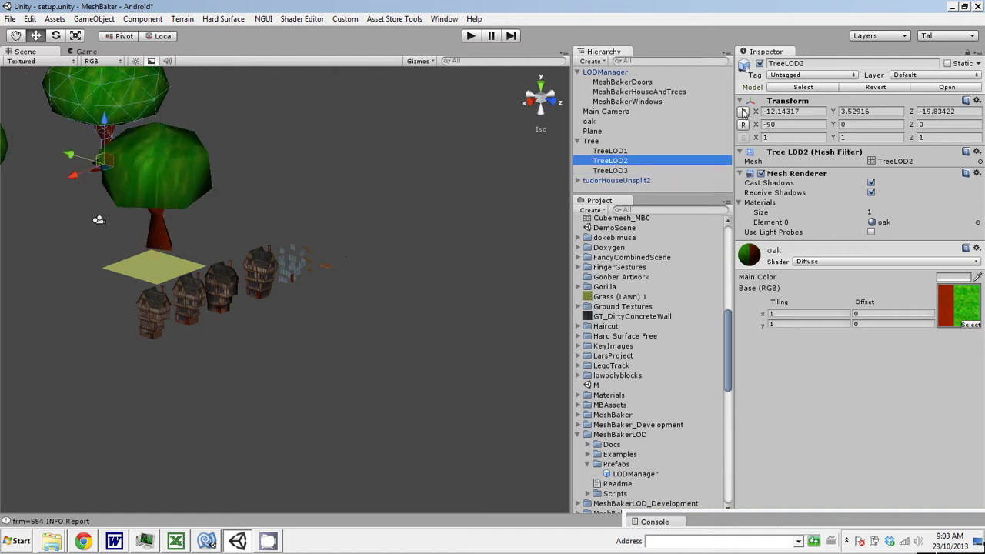
click(745, 112)
click(619, 151)
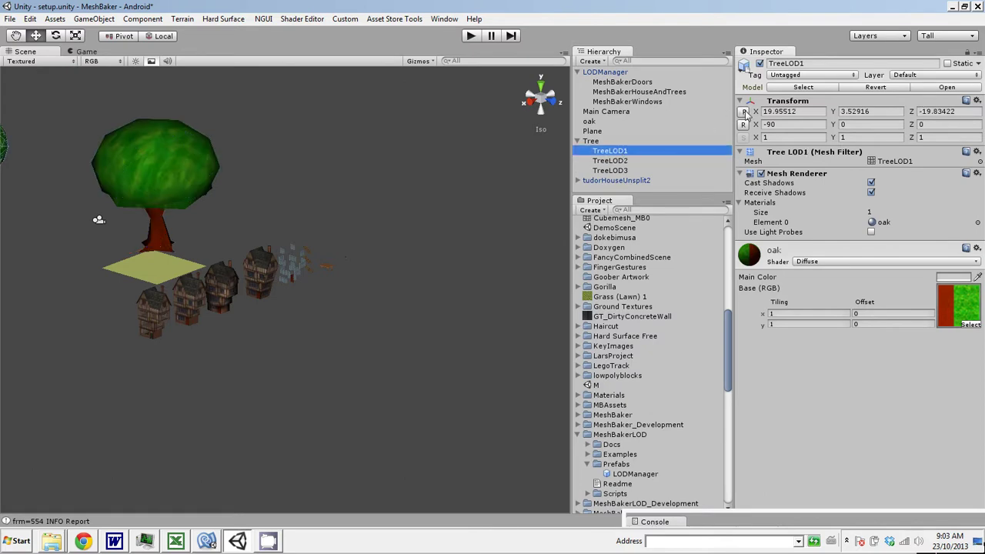
click(745, 113)
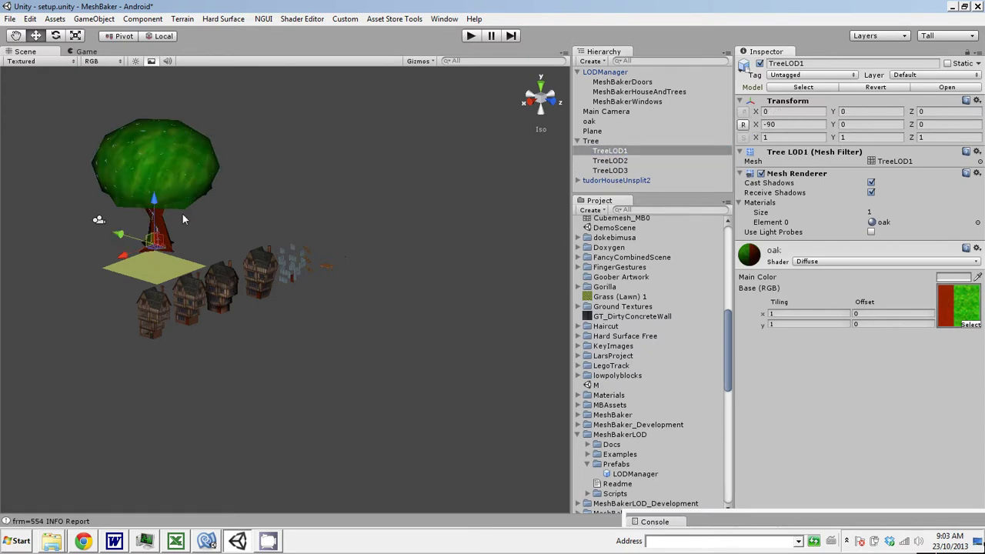
click(593, 143)
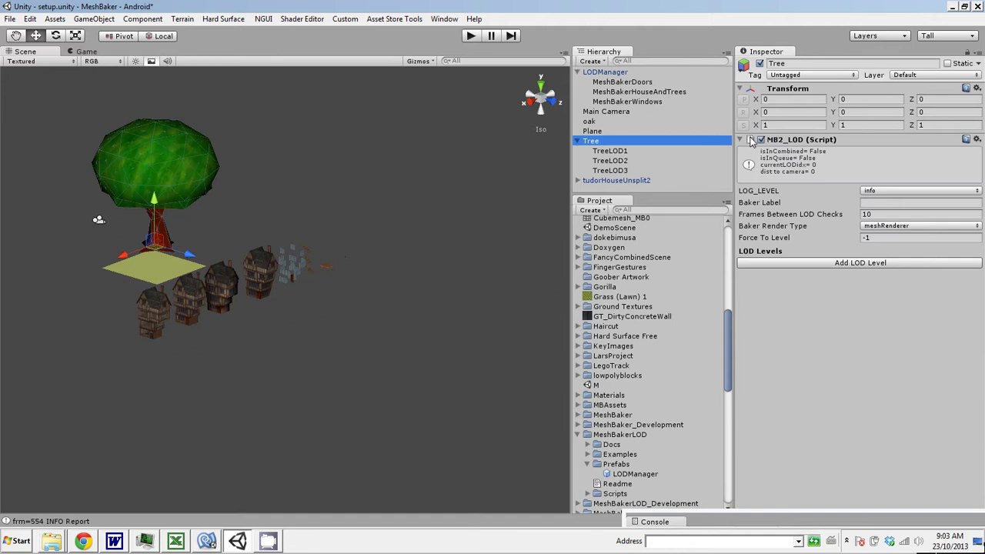
mouse_move(806, 221)
click(878, 214)
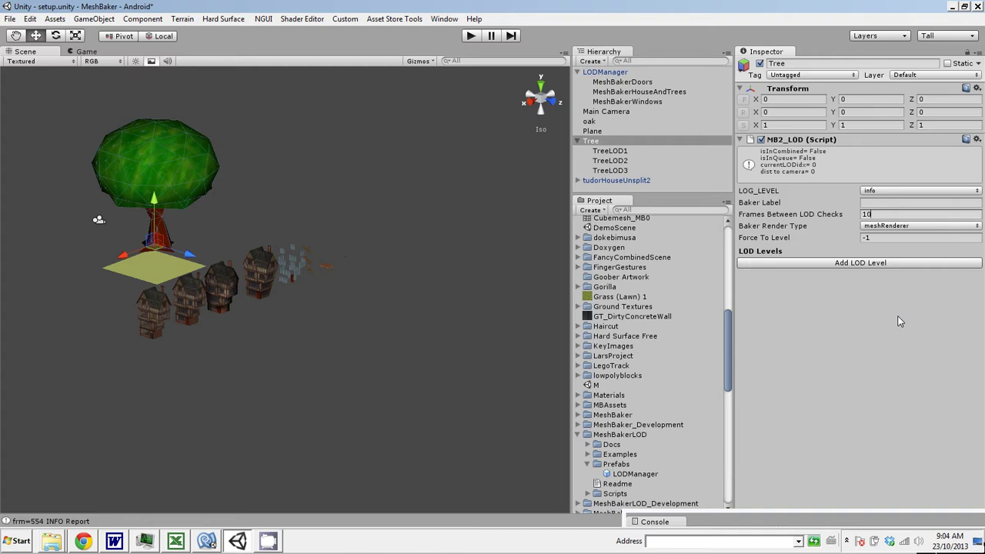
mouse_move(745, 233)
click(883, 237)
click(888, 288)
- Add three MB2_LOD levels and assign TreeLOD1, TreeLOD2 and TreeLOD3 to LOD 0, 1 and 2
click(807, 262)
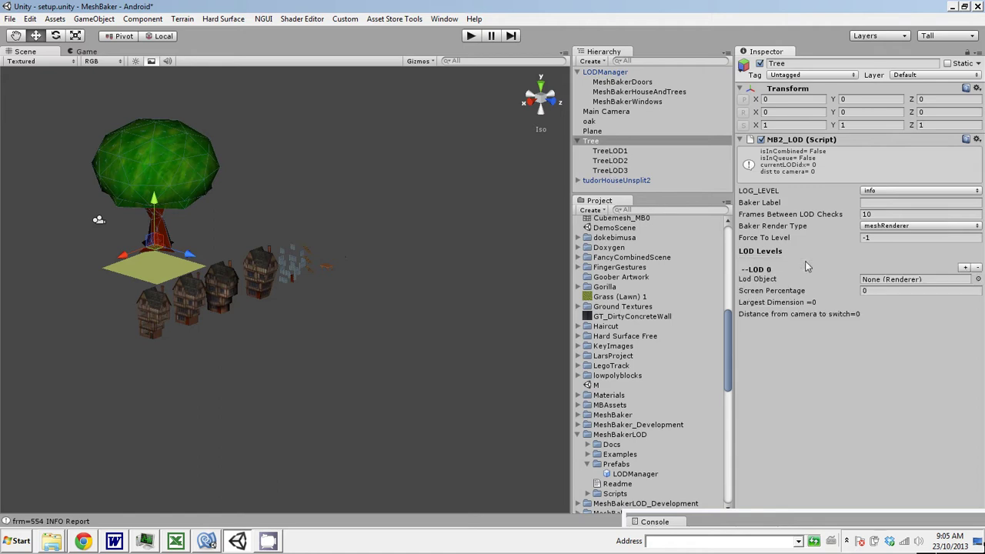
click(965, 268)
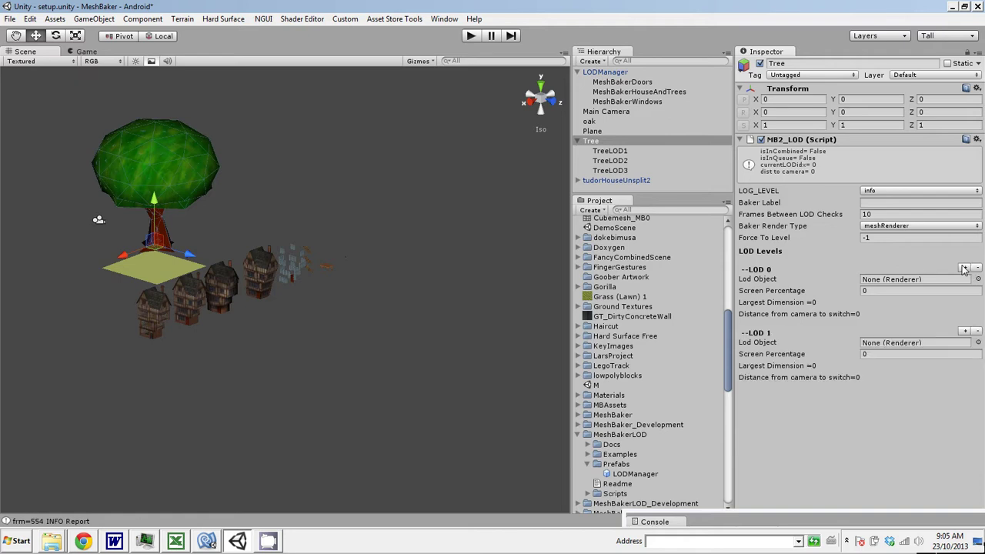
click(965, 331)
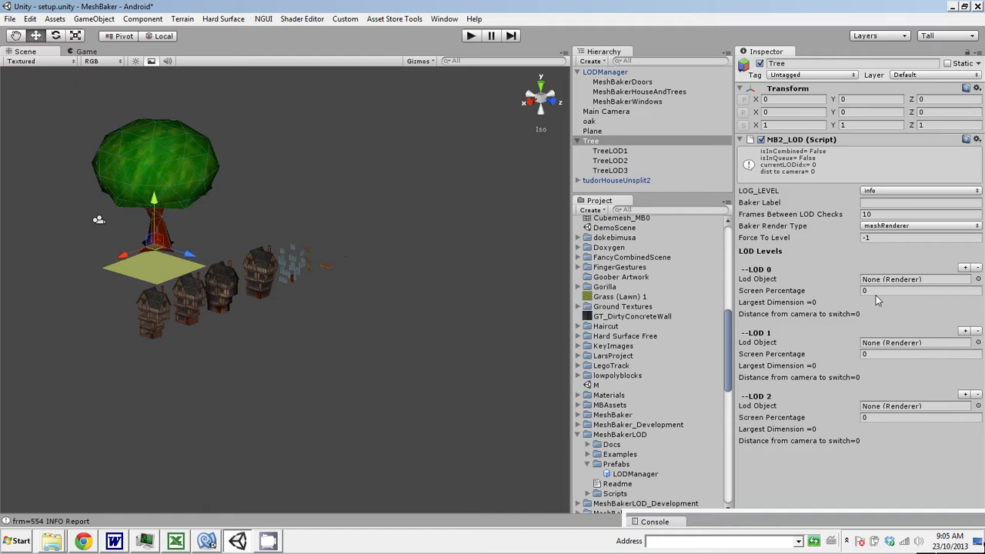
drag(616, 152, 892, 281)
drag(608, 163, 892, 348)
drag(616, 171, 902, 412)
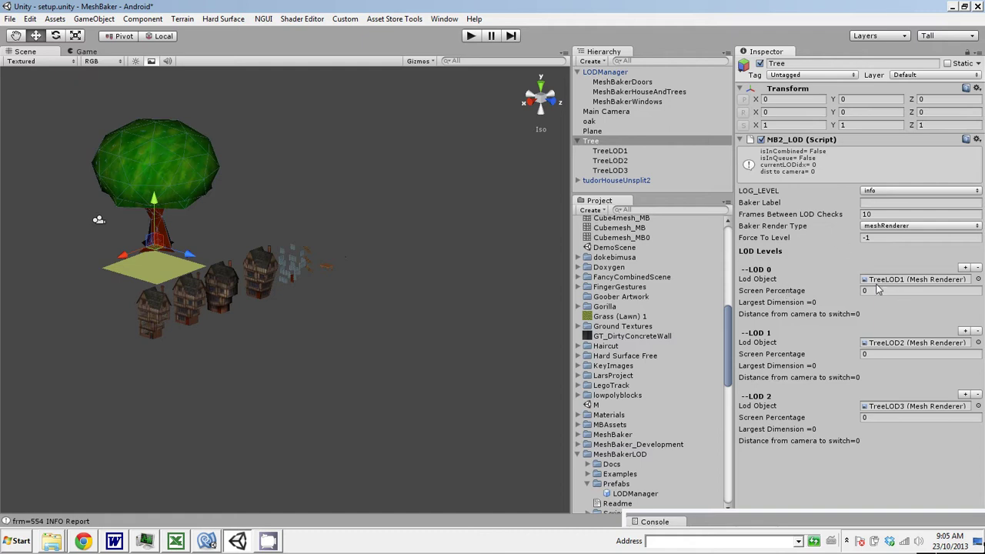
- Enter screen percentages 0.5, 0.2 and 0.1 for LOD 0, LOD 1 and LOD 2
click(870, 290)
text(.5)
key(Tab)
text(.1)
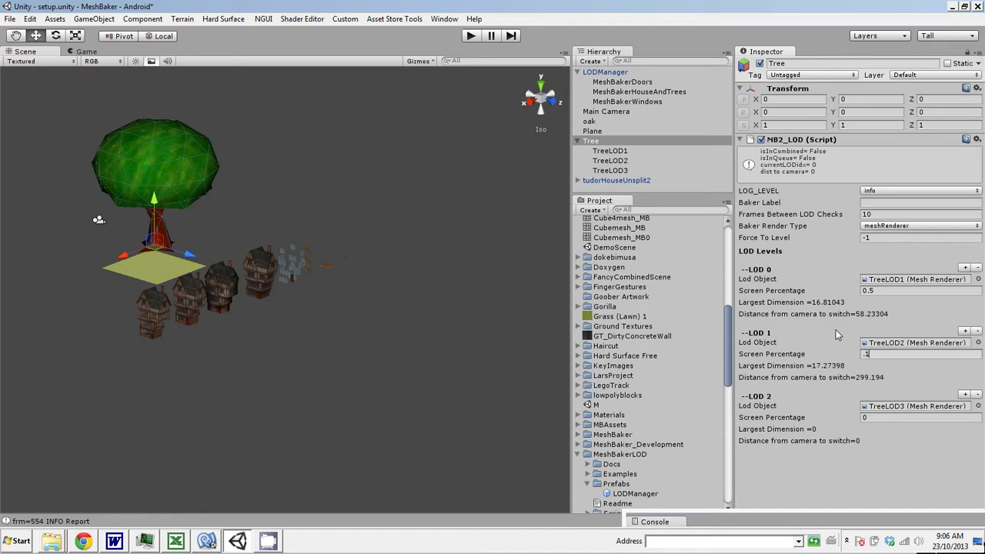
key(BackSpace)
text(2)
click(865, 417)
text(.05)
key(BackSpace)
key(BackSpace)
text(1)
key(Return)
scroll(389, 368, down, 5)
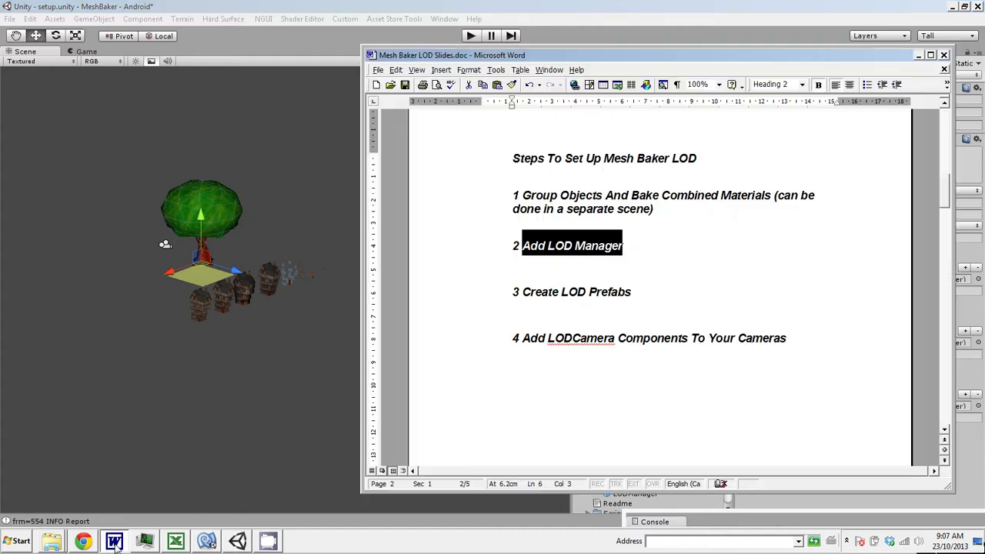
click(113, 542)
click(918, 55)
click(627, 113)
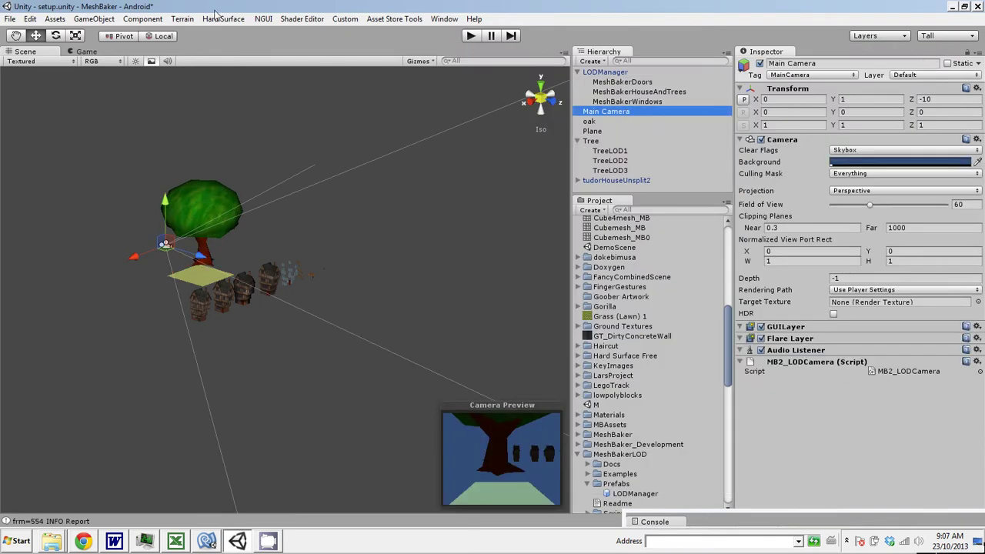
click(142, 18)
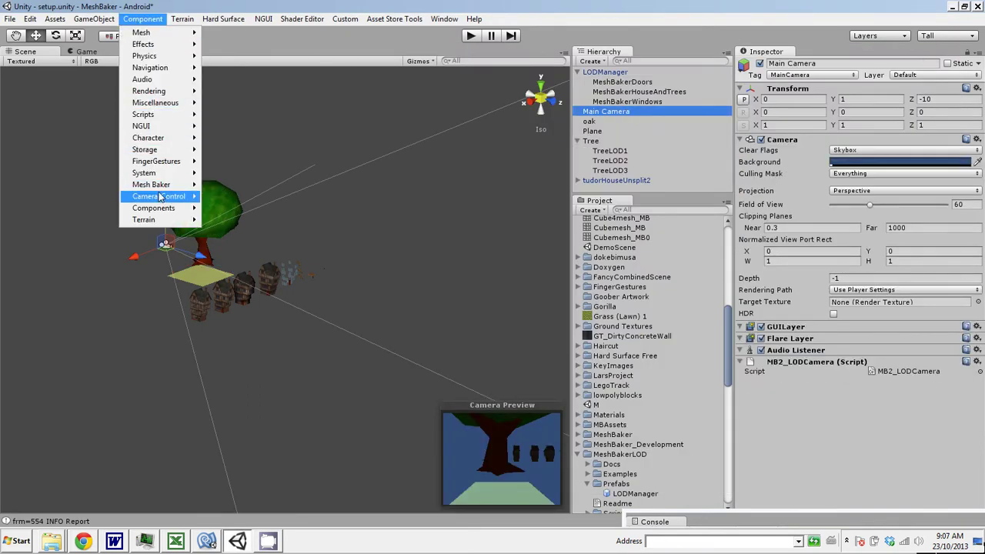
click(231, 196)
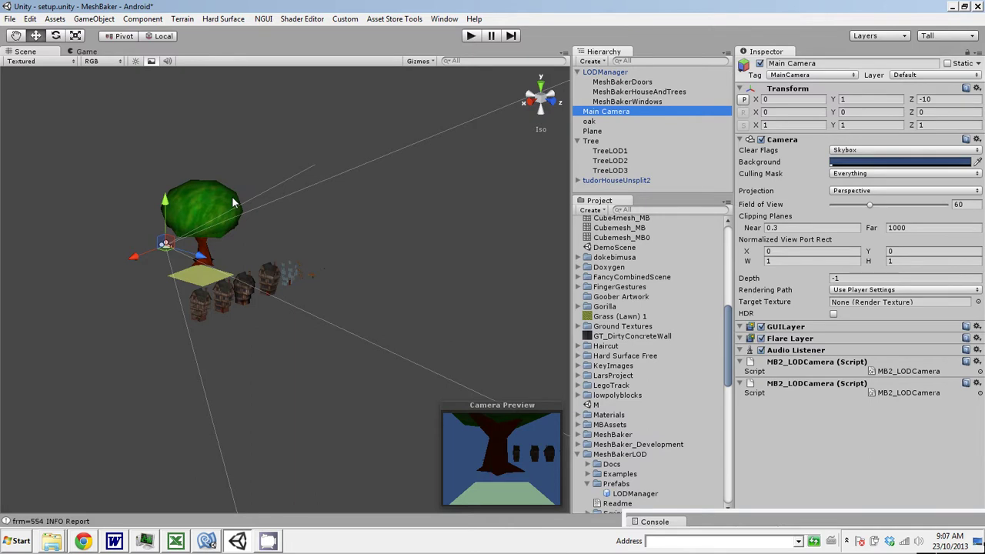
click(977, 385)
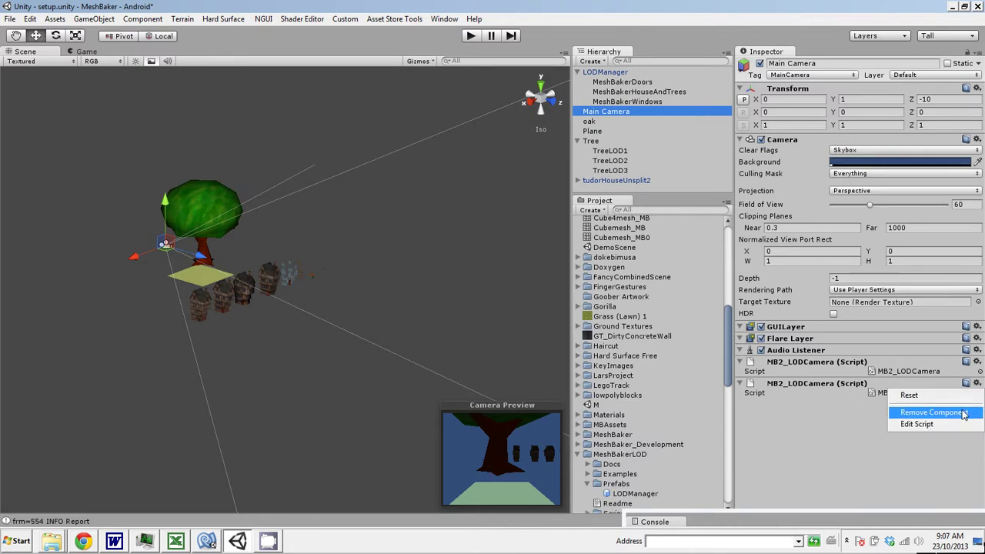
click(964, 414)
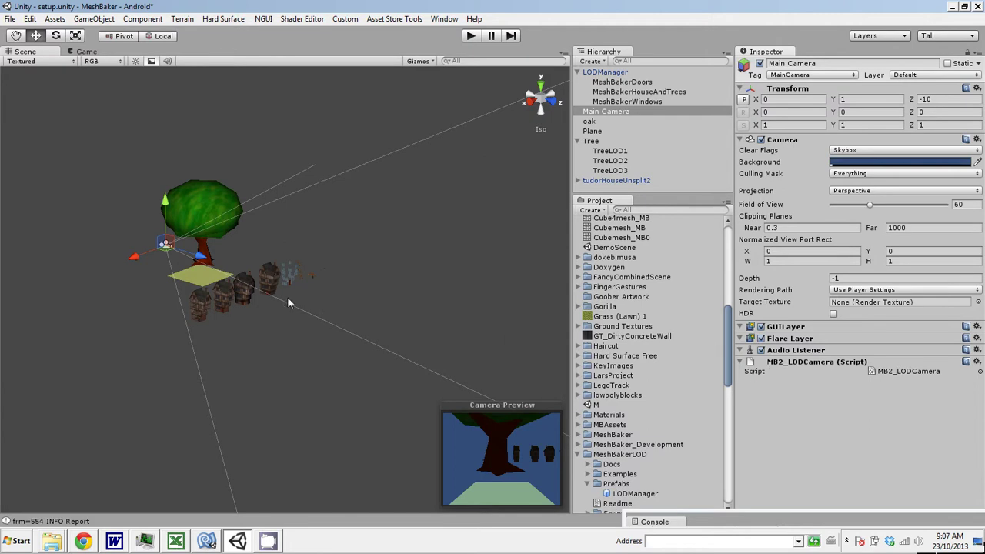
- Enter Play mode, show the Console and return to the Scene view
click(471, 36)
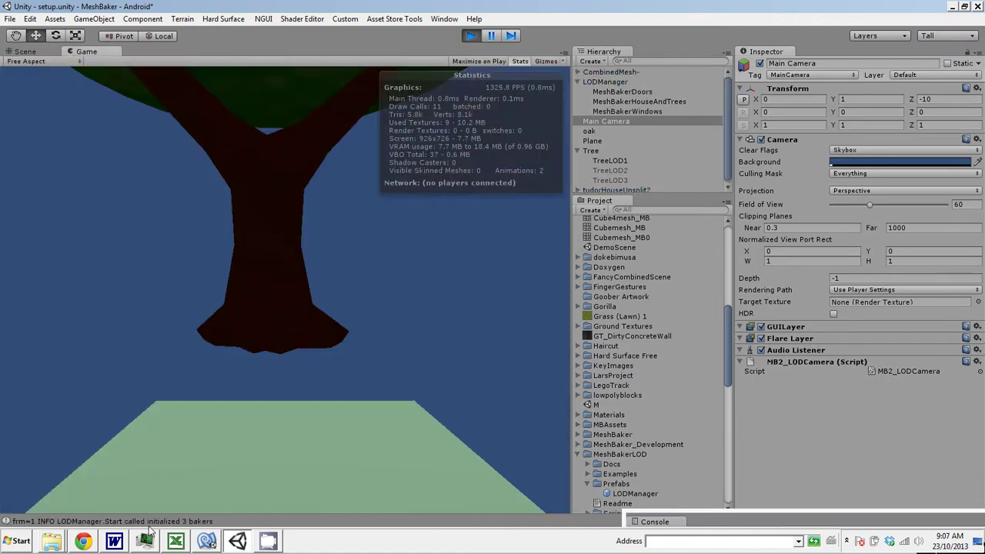
click(732, 522)
drag(686, 315, 684, 269)
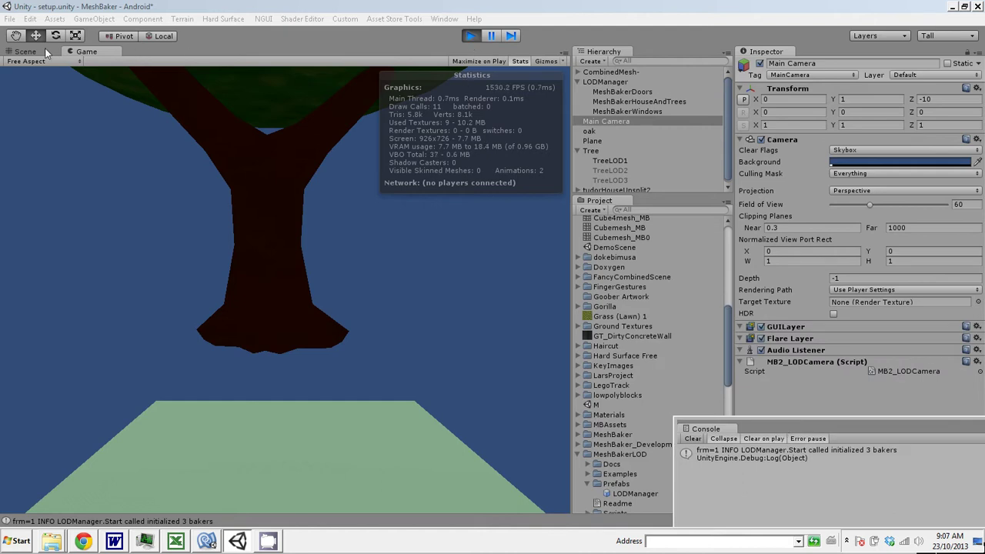
click(27, 51)
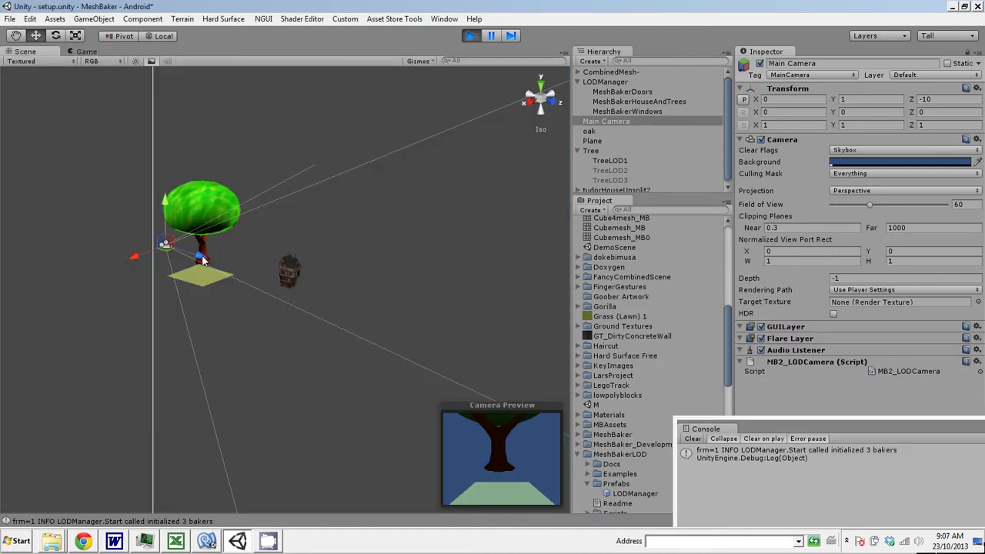
- Drag Main Camera back along Z, away from the tree
scroll(211, 253, down, 5)
alt+drag(230, 317, 332, 370)
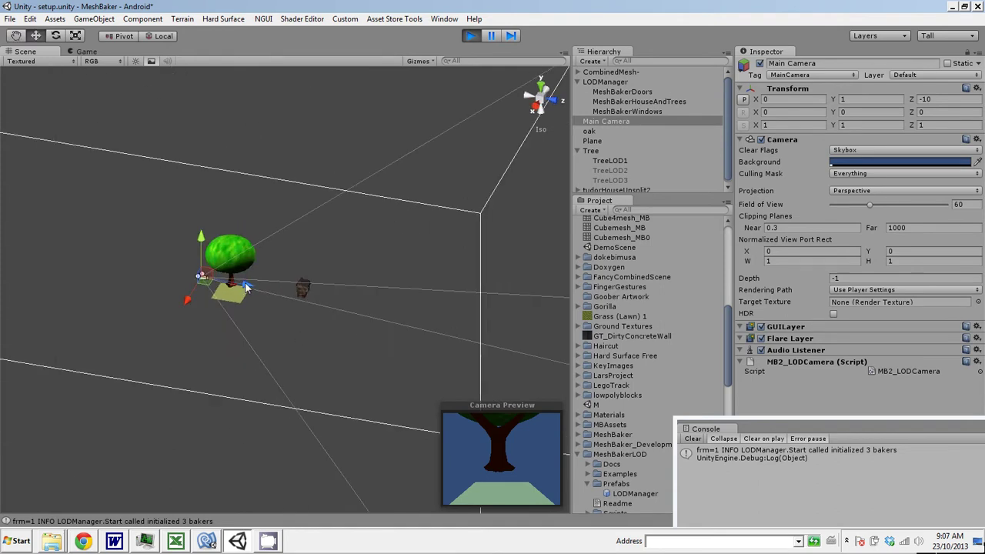
drag(246, 286, 239, 286)
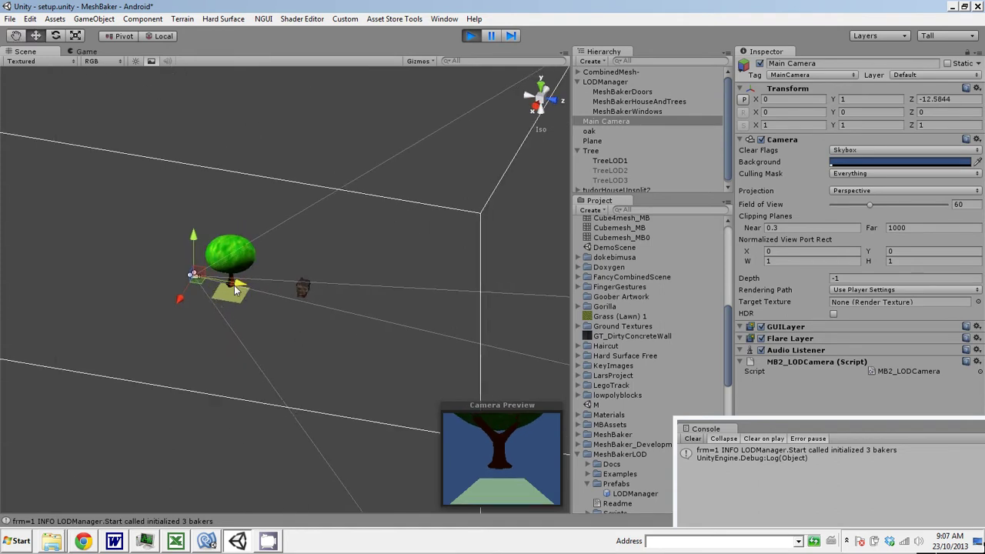
middle_drag(237, 289, 438, 314)
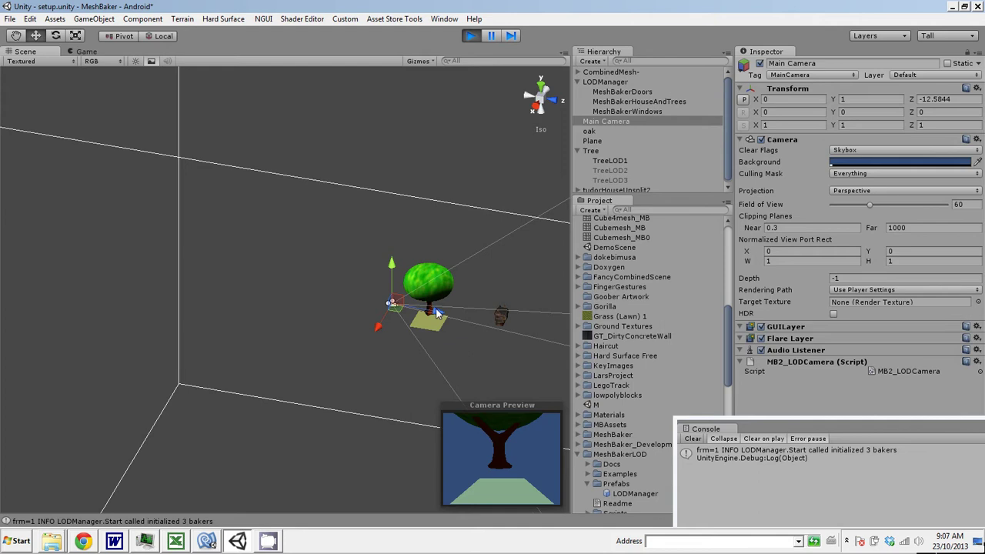
drag(437, 314, 60, 317)
- Push Main Camera much farther back to about Z −214.57 to watch lower-detail meshes
scroll(163, 342, down, 4)
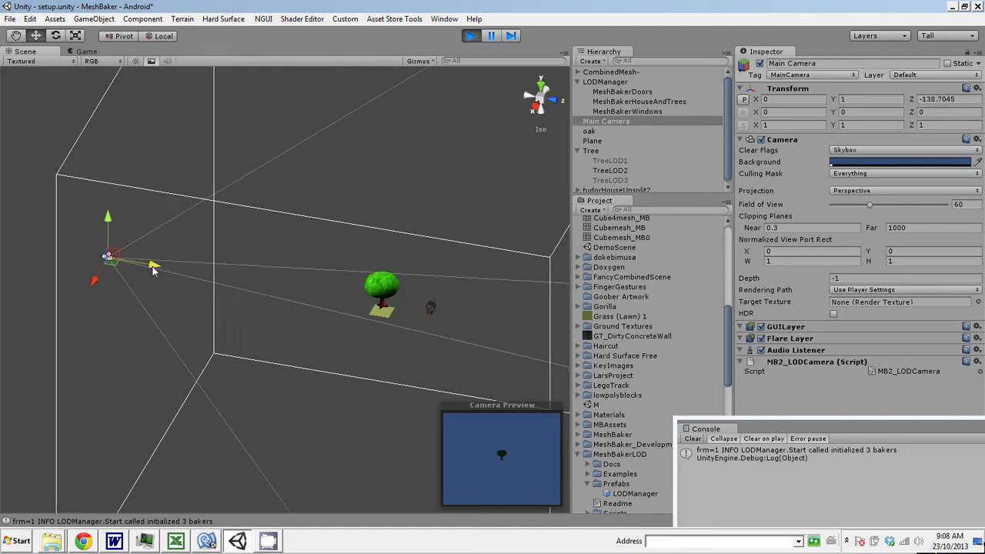
drag(153, 270, 100, 276)
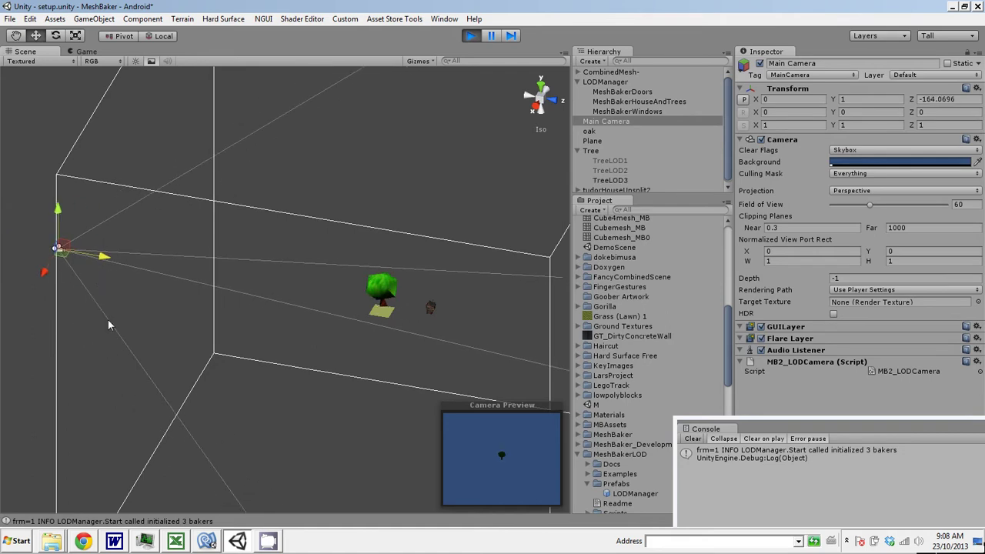
middle_drag(171, 368, 380, 341)
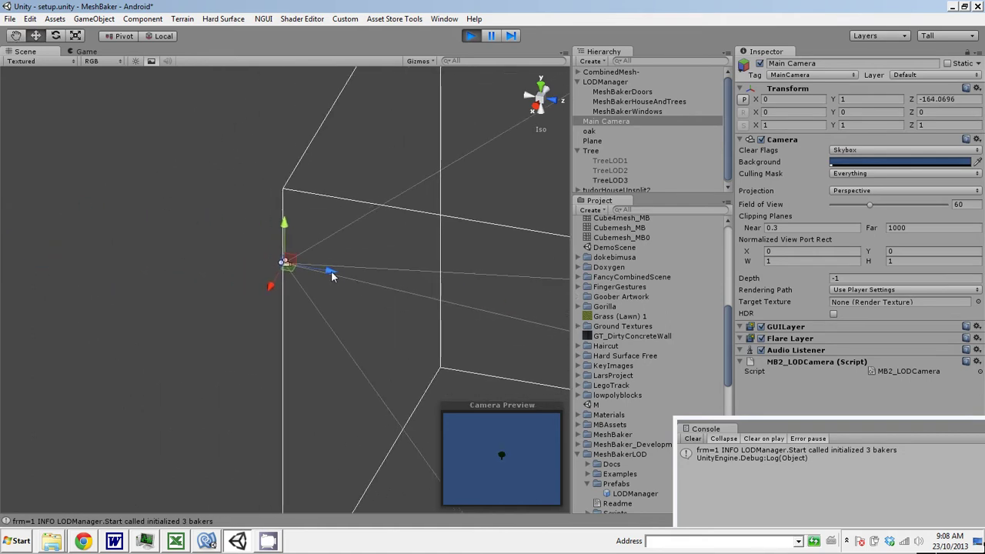
drag(332, 277, 114, 276)
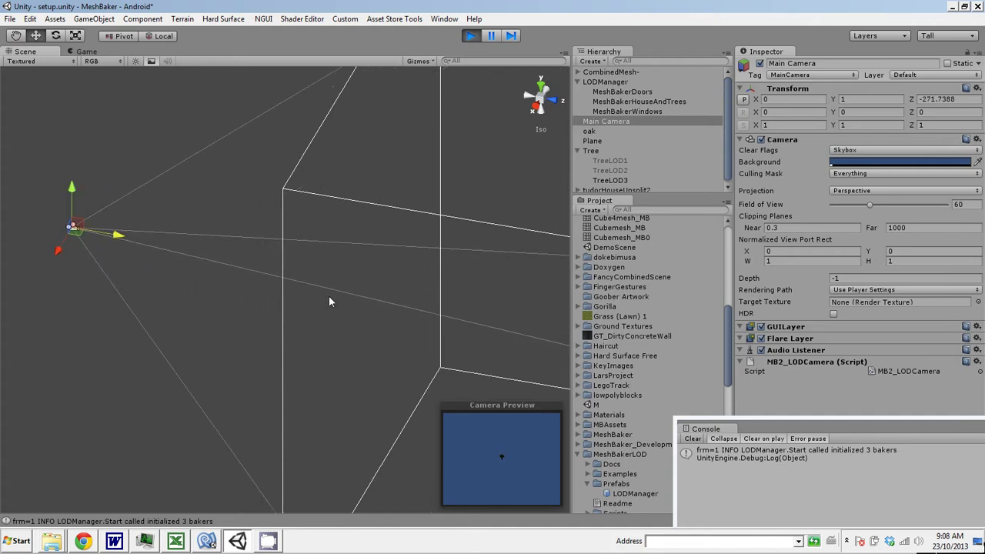
middle_drag(329, 302, 177, 337)
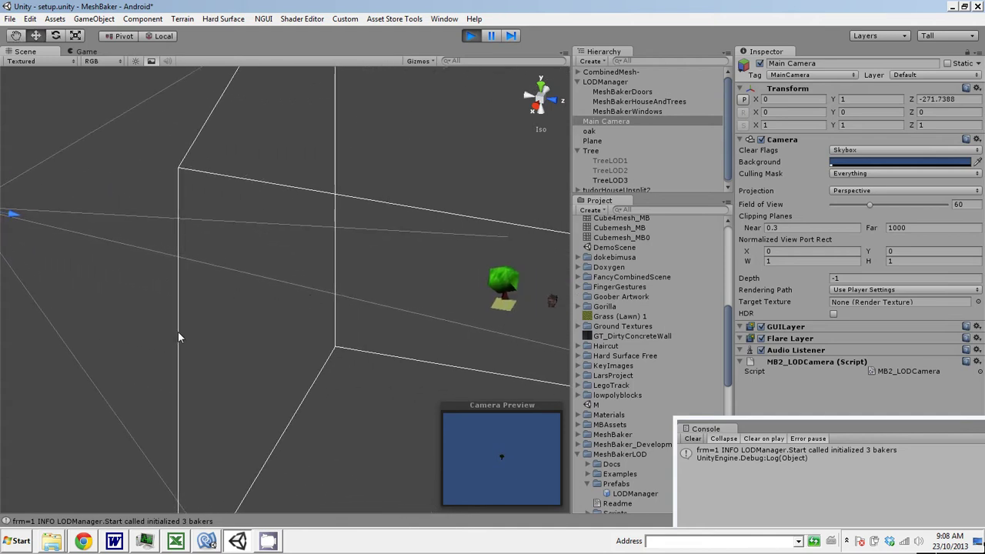
scroll(178, 336, down, 4)
drag(169, 256, 263, 310)
drag(266, 273, 216, 300)
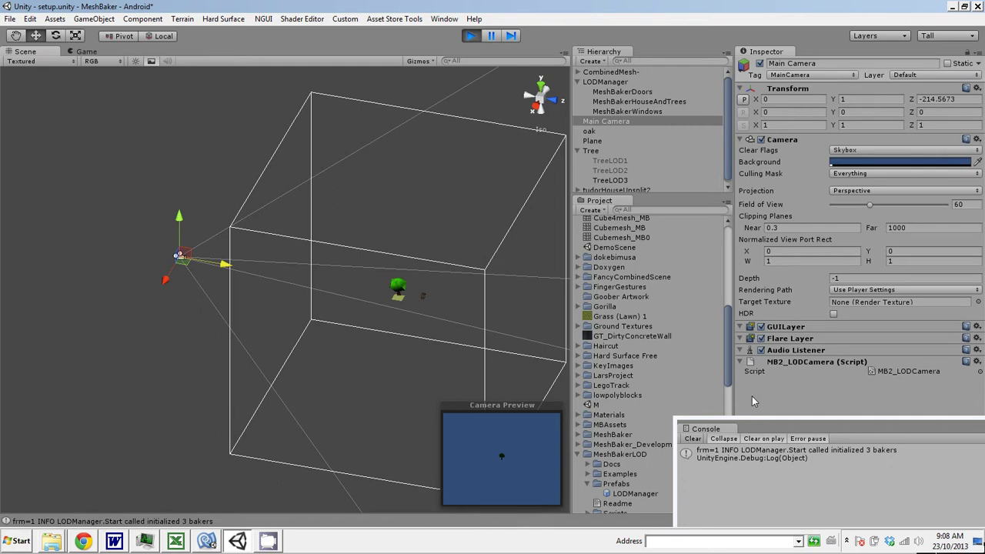
- Stop play, set LODManager's LOG_LEVEL to debug, and run the scene again
click(472, 38)
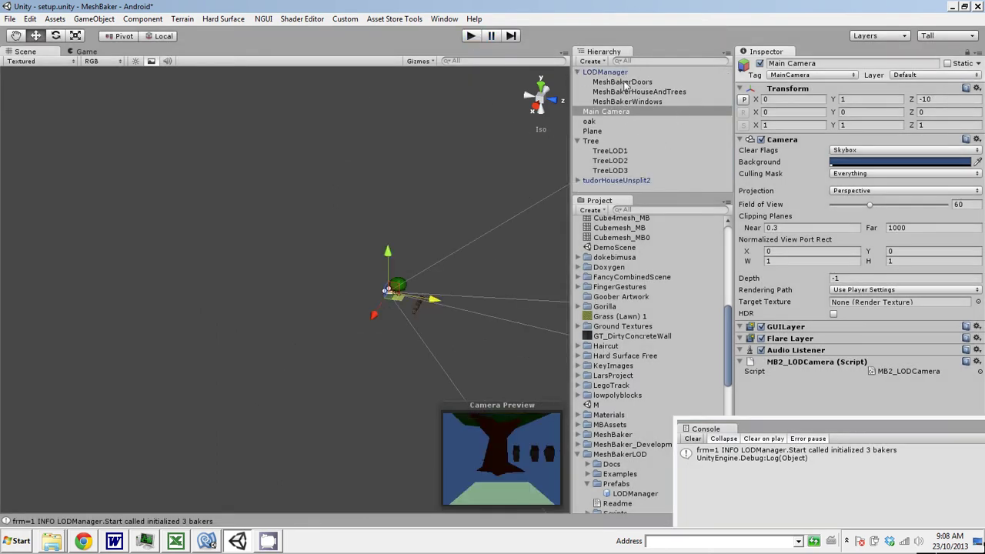
click(621, 73)
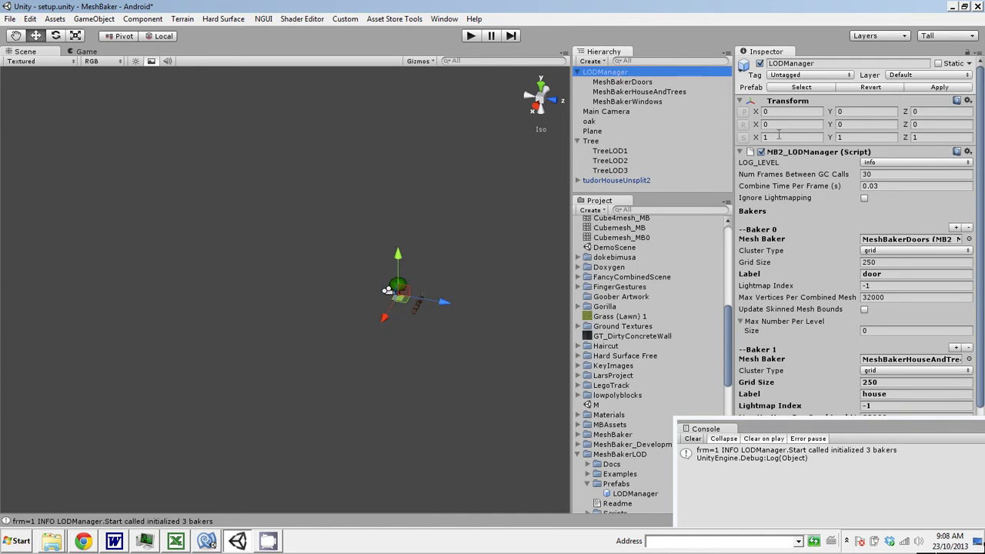
click(876, 163)
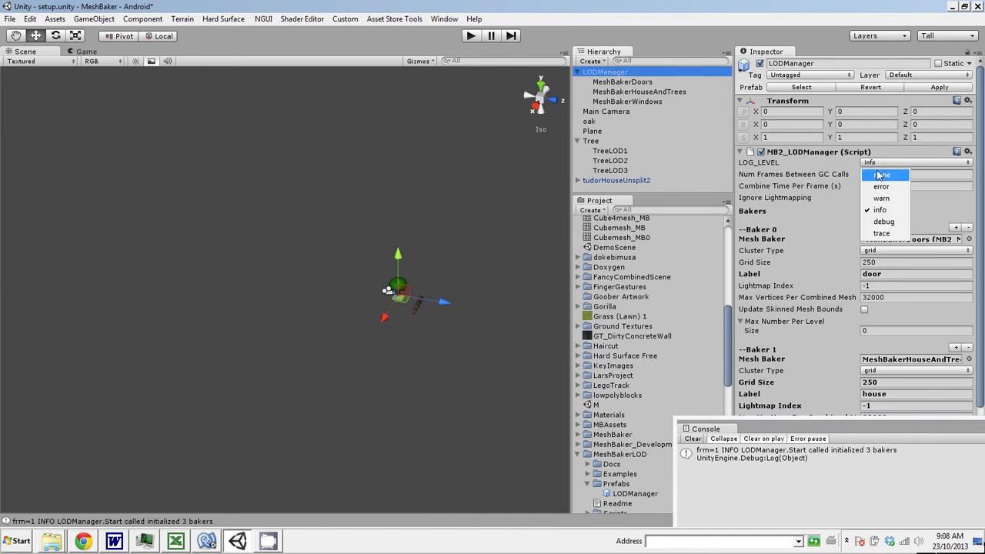
click(883, 222)
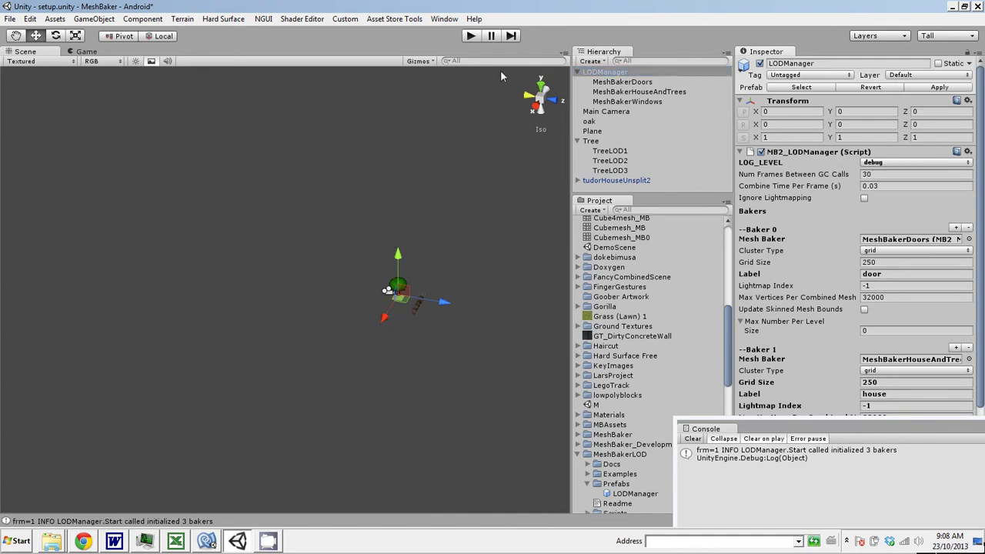
click(471, 37)
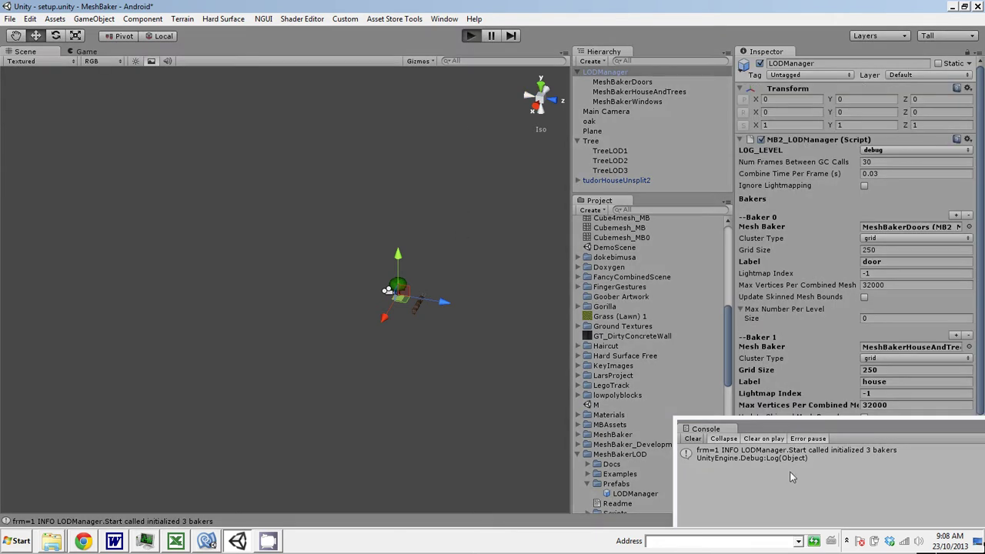
- Enlarge and reposition the Console to read the frame-10 DEBUG bake entry
drag(802, 423, 812, 215)
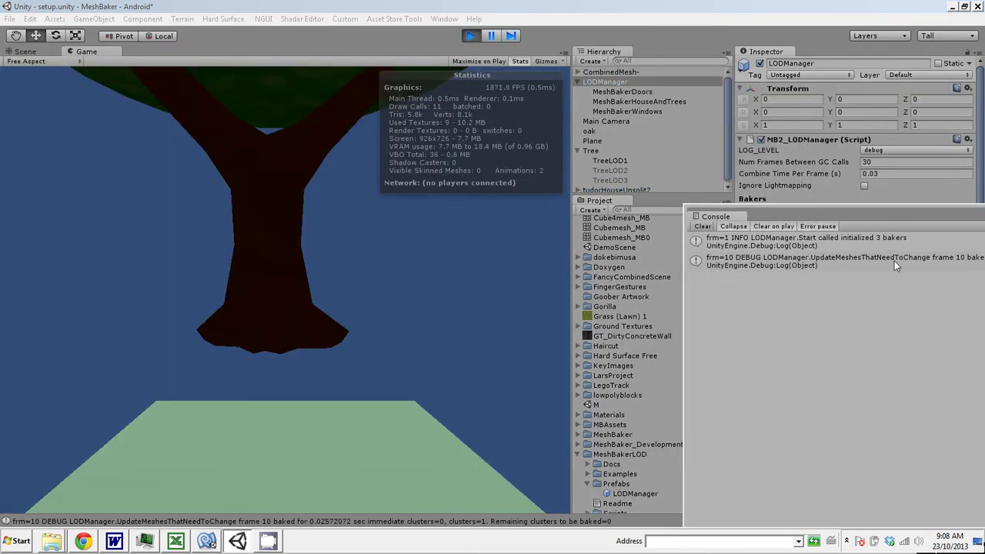
drag(905, 214, 706, 189)
click(693, 234)
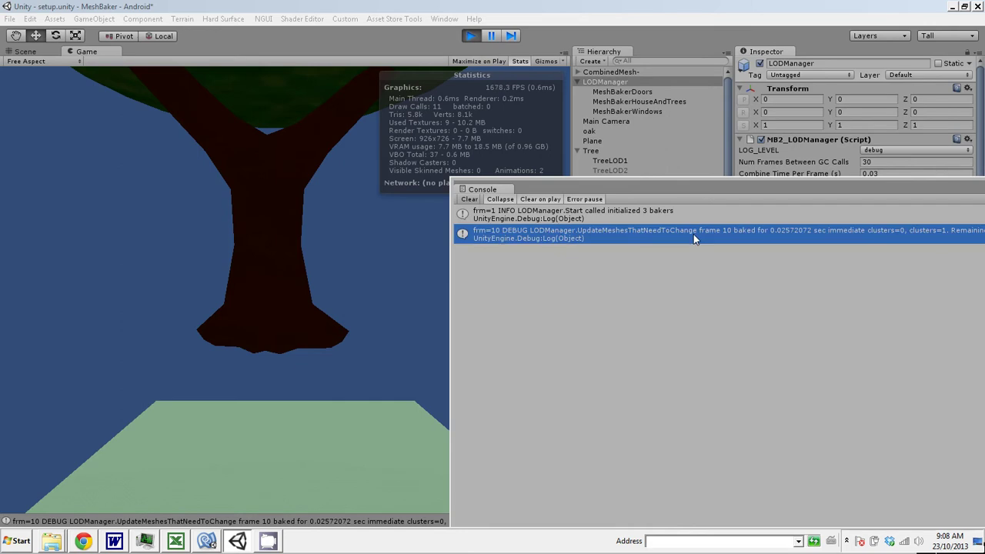
drag(773, 185, 623, 178)
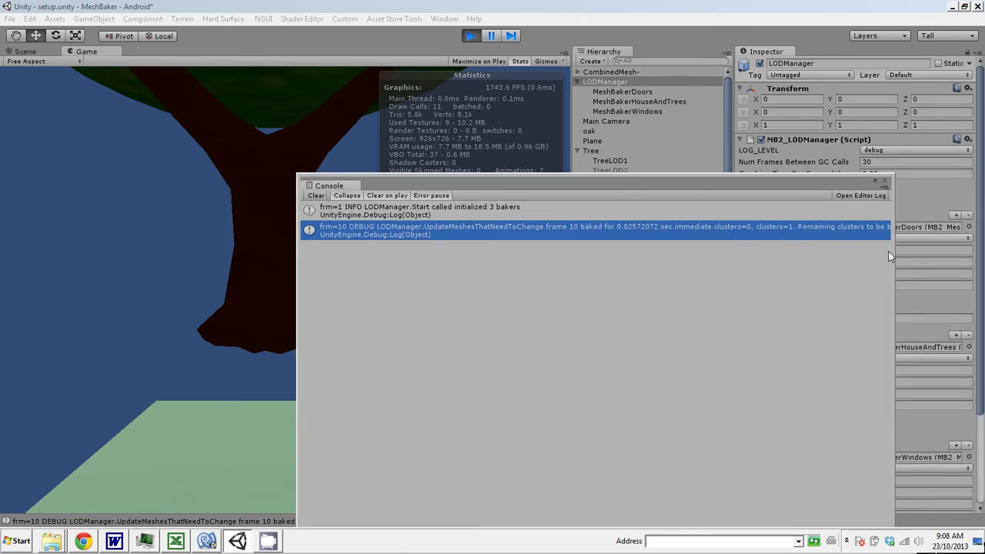
drag(893, 257, 974, 256)
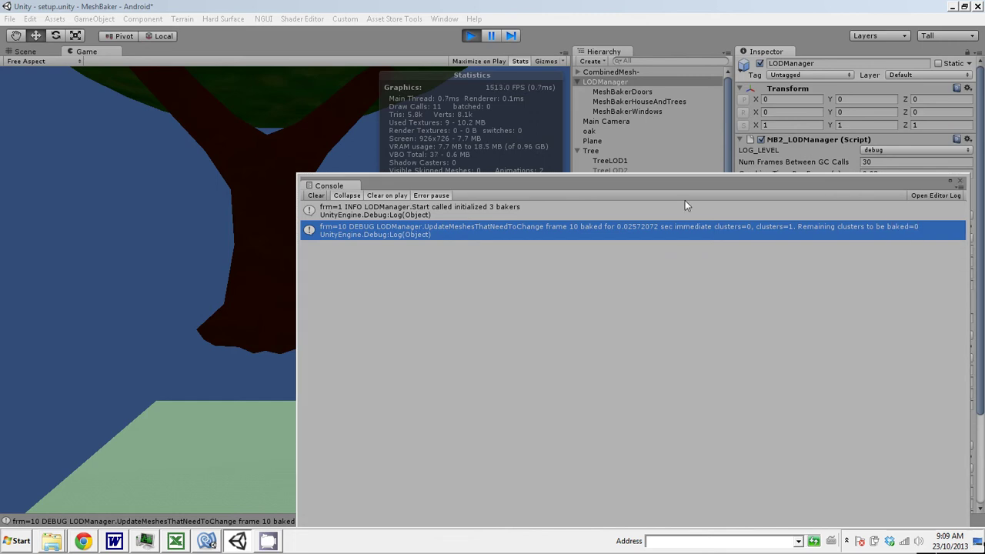
drag(603, 188, 898, 184)
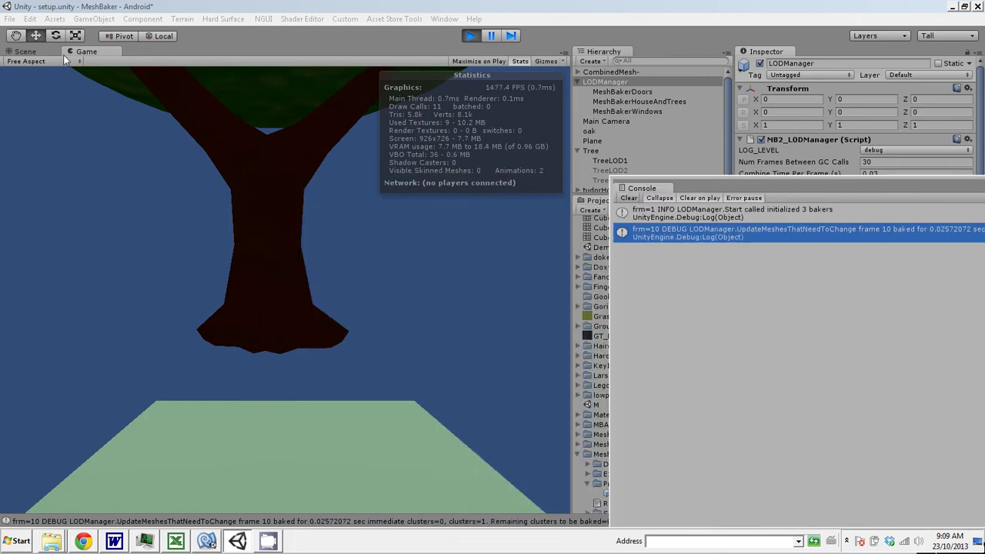
- Move LODManager along Z to −61.56 and zoom the Scene view in on the tree
click(36, 52)
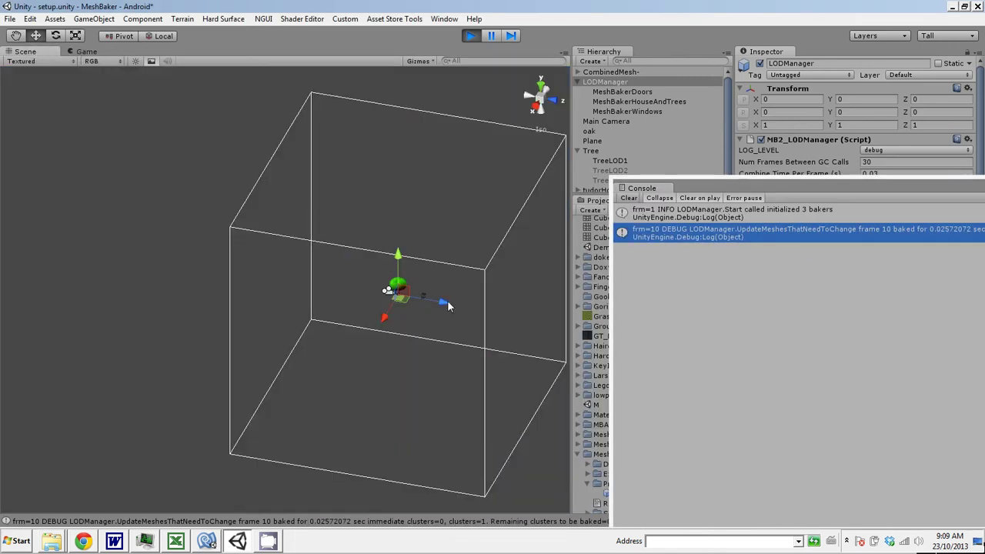
drag(448, 304, 413, 350)
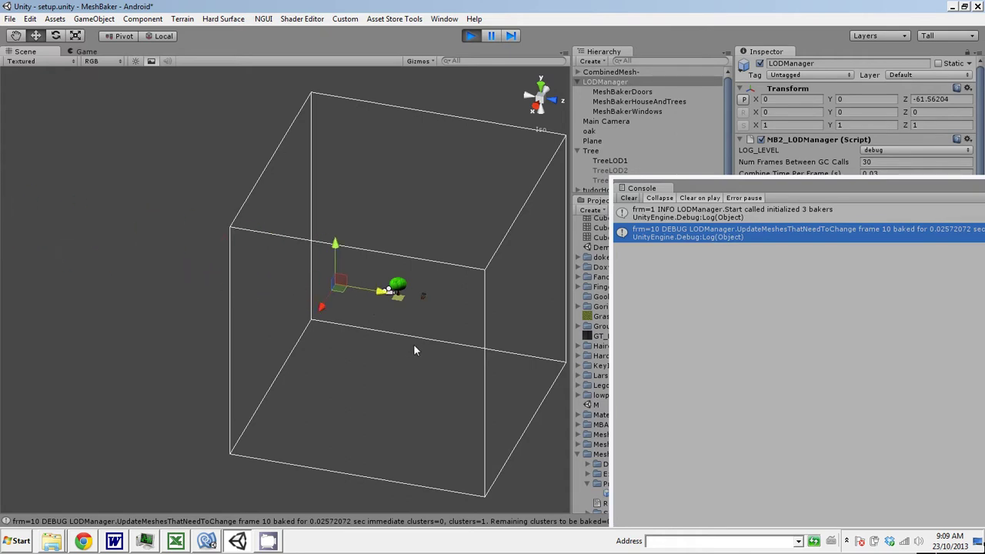
scroll(419, 355, up, 3)
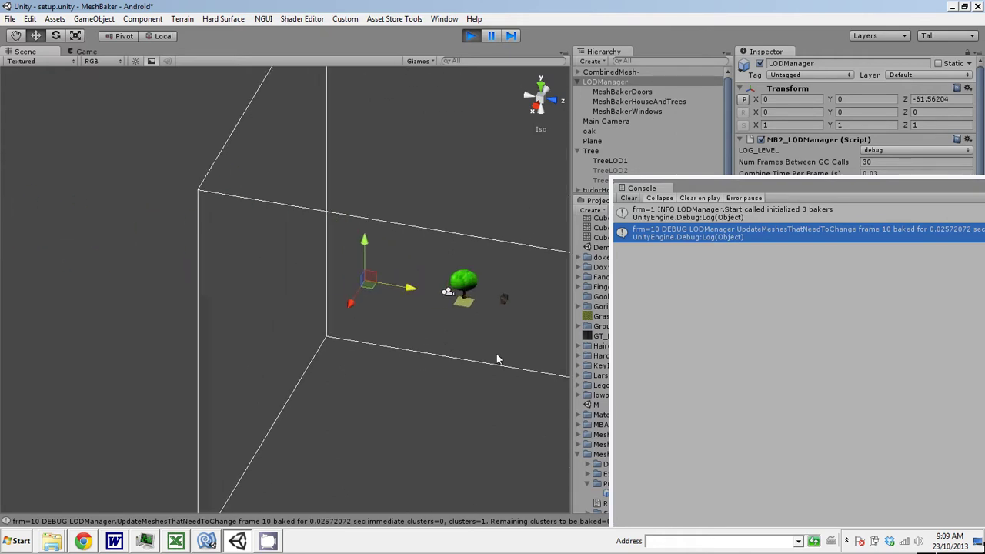
middle_drag(497, 356, 451, 352)
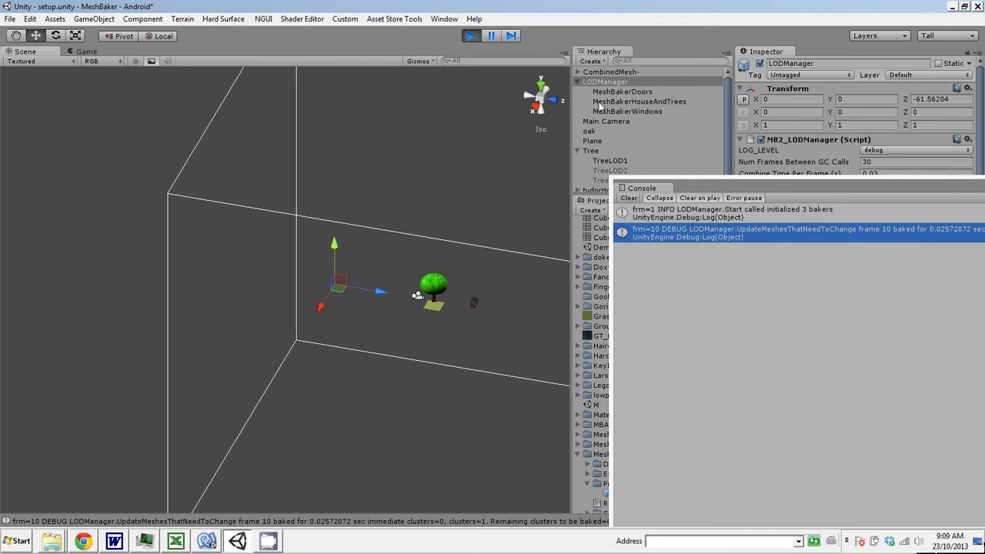
- Drag Main Camera back to about Z −117.77, triggering new debug rebakes in the Console
click(628, 123)
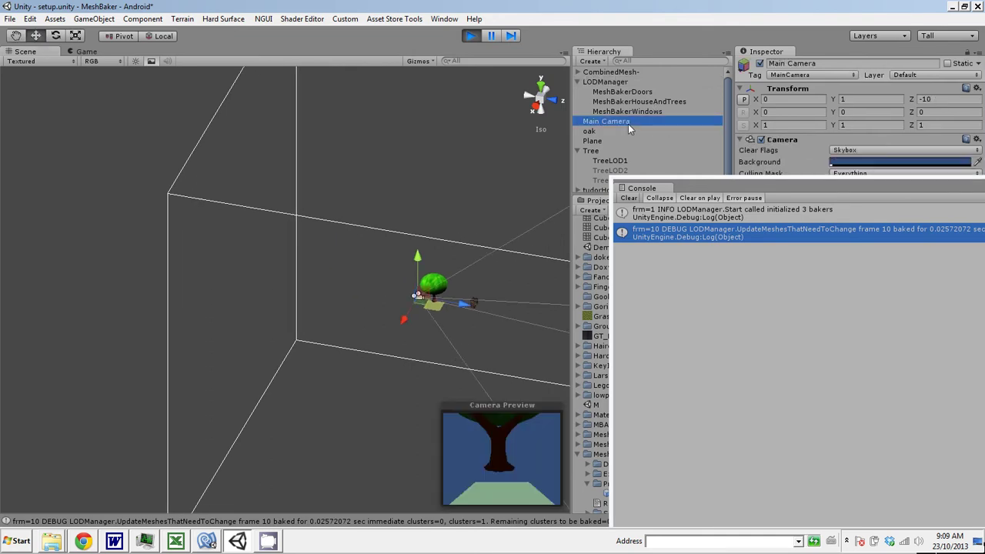
drag(464, 306, 334, 299)
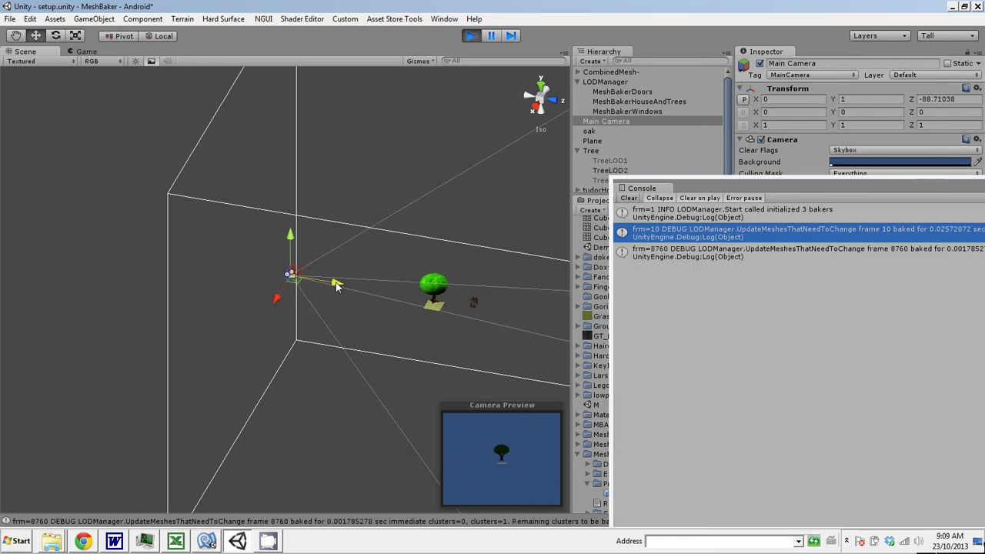
drag(337, 285, 289, 279)
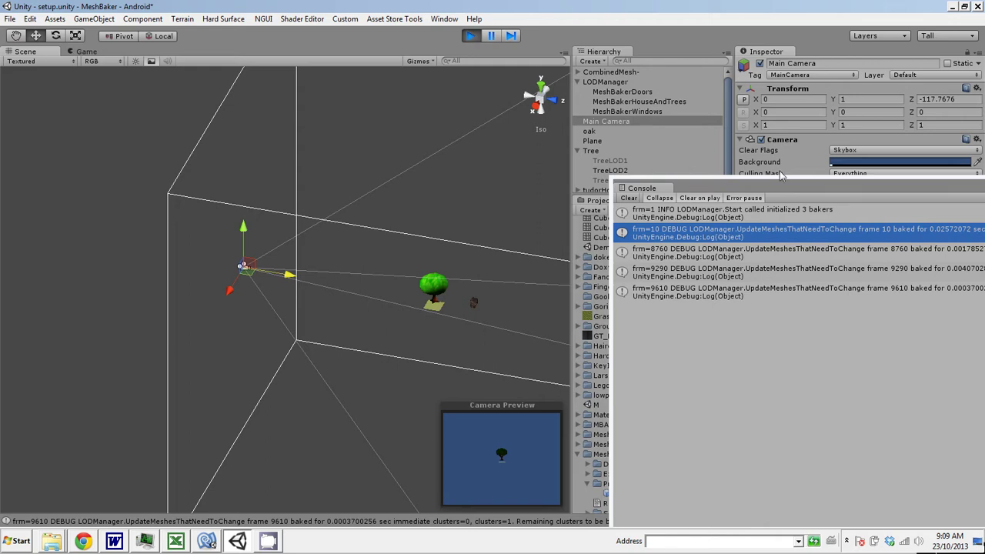
- Stop Play mode, move the Console lower, and collapse the __CombinedMaterials folder
click(471, 36)
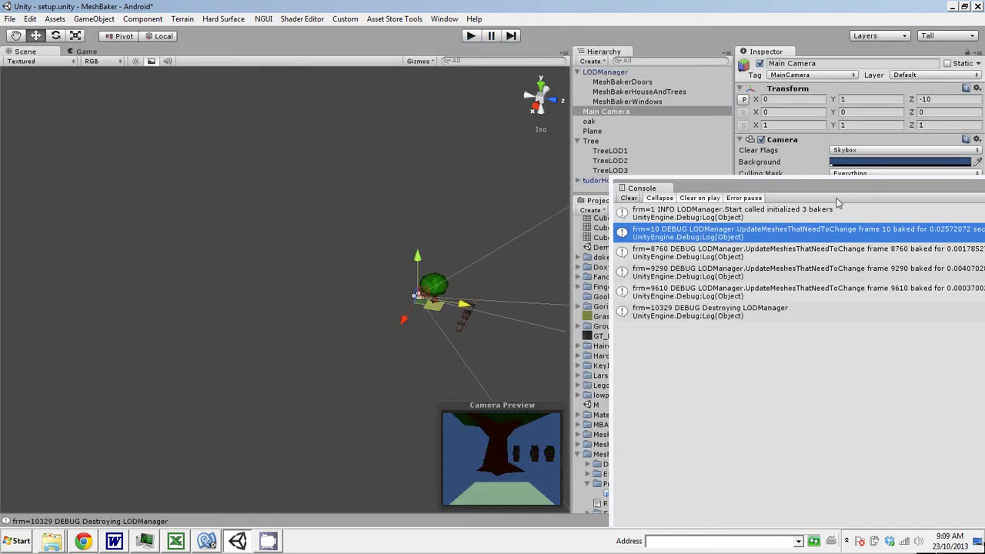
drag(803, 187, 837, 351)
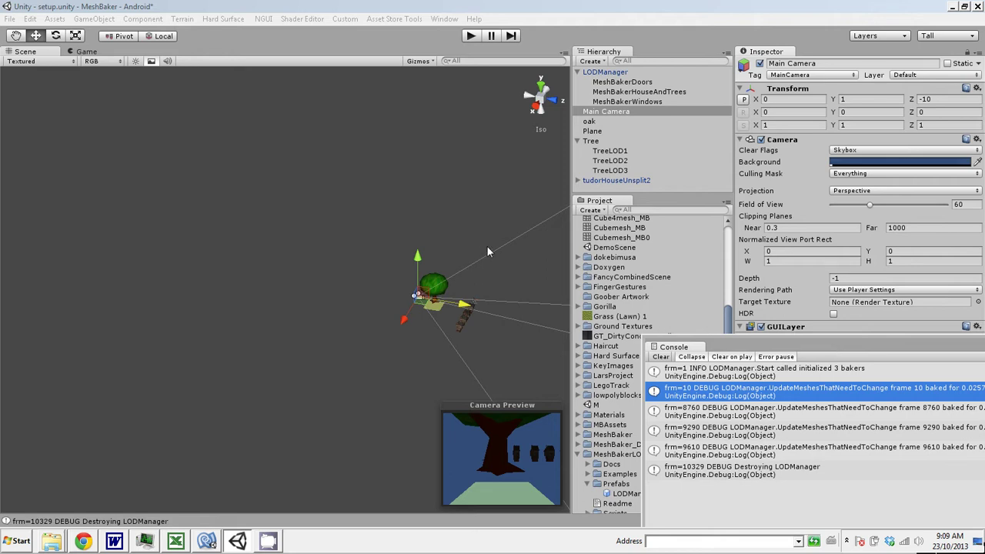
middle_drag(487, 251, 434, 229)
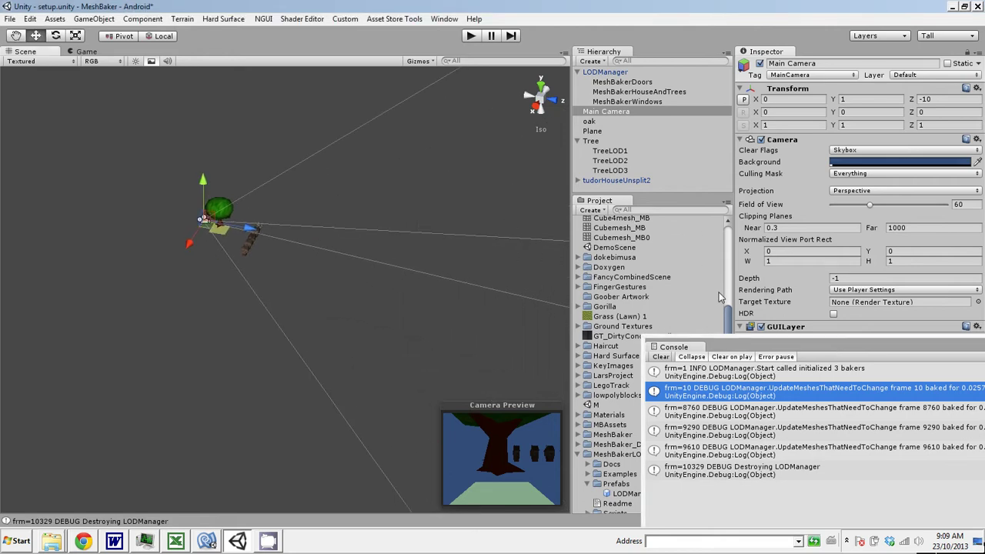
drag(728, 314, 731, 231)
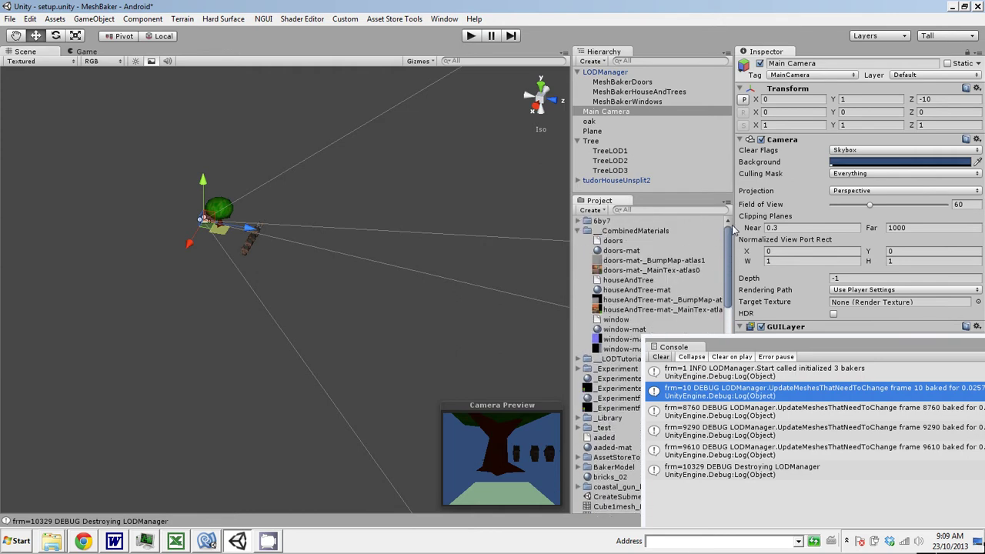
click(579, 231)
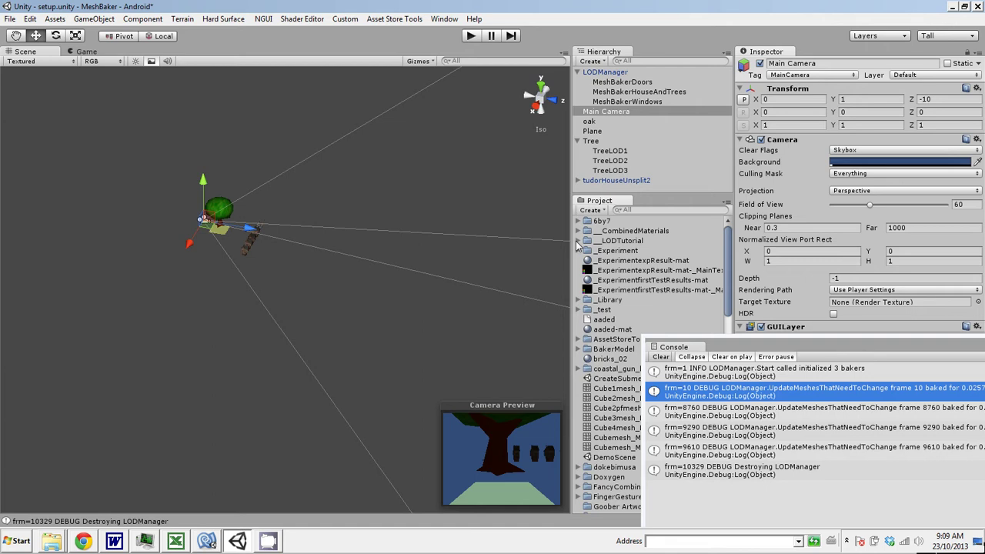
- Create a new prefab named Tree in the __LODTutorial folder
click(578, 241)
click(622, 242)
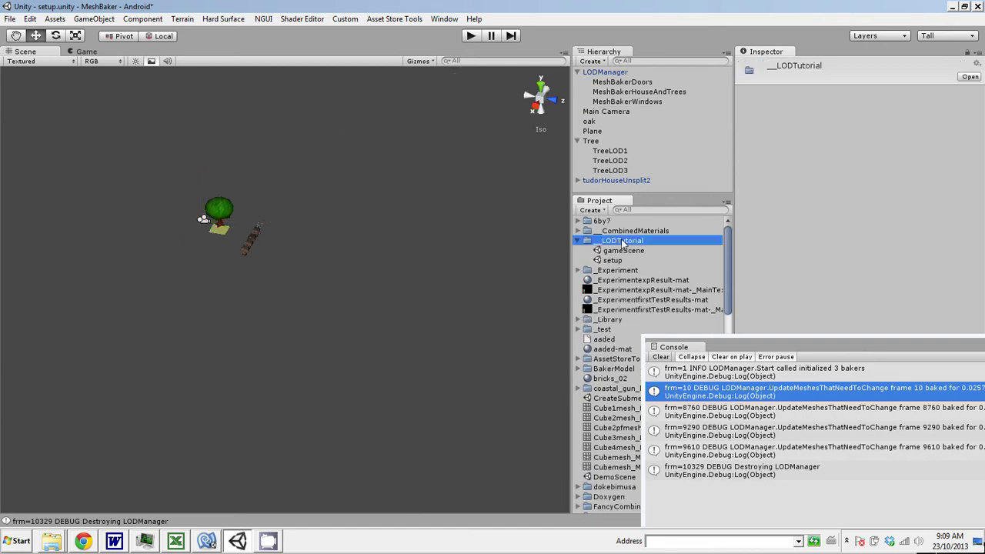
right_click(624, 243)
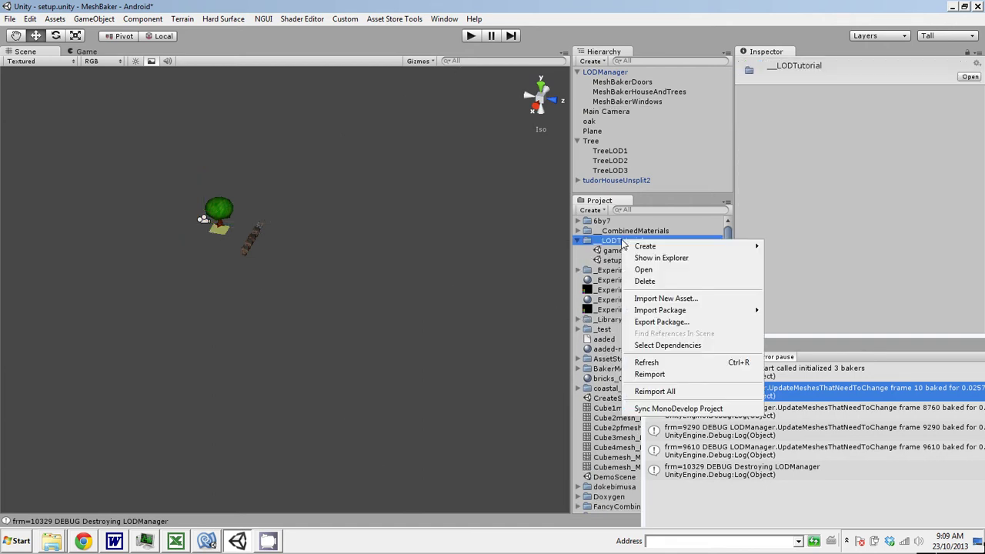
mouse_move(645, 246)
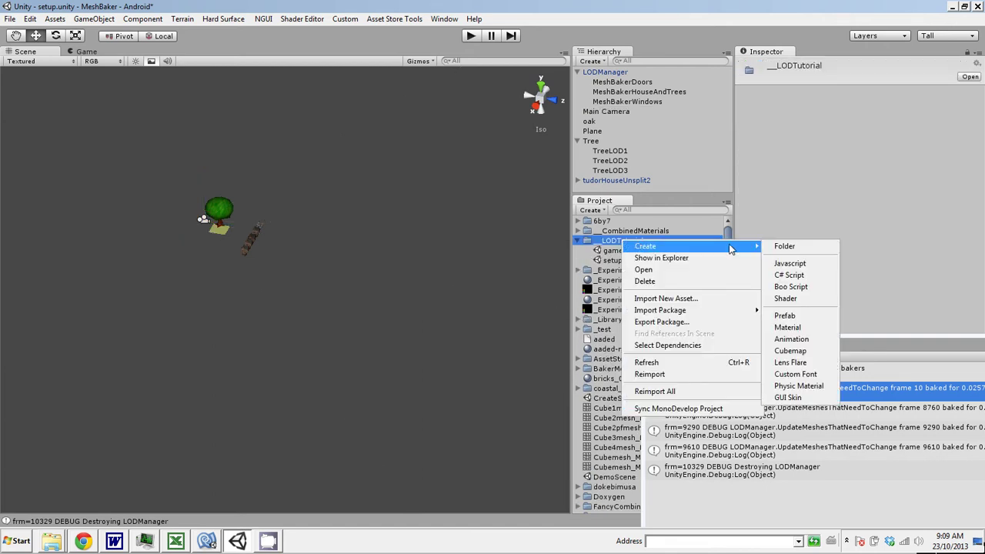
click(798, 316)
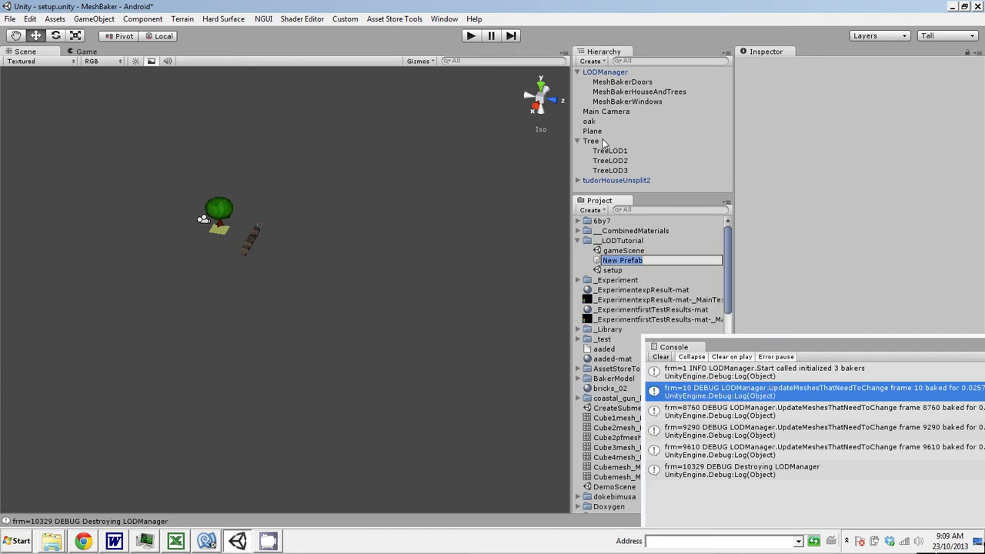
drag(604, 144, 627, 264)
click(627, 264)
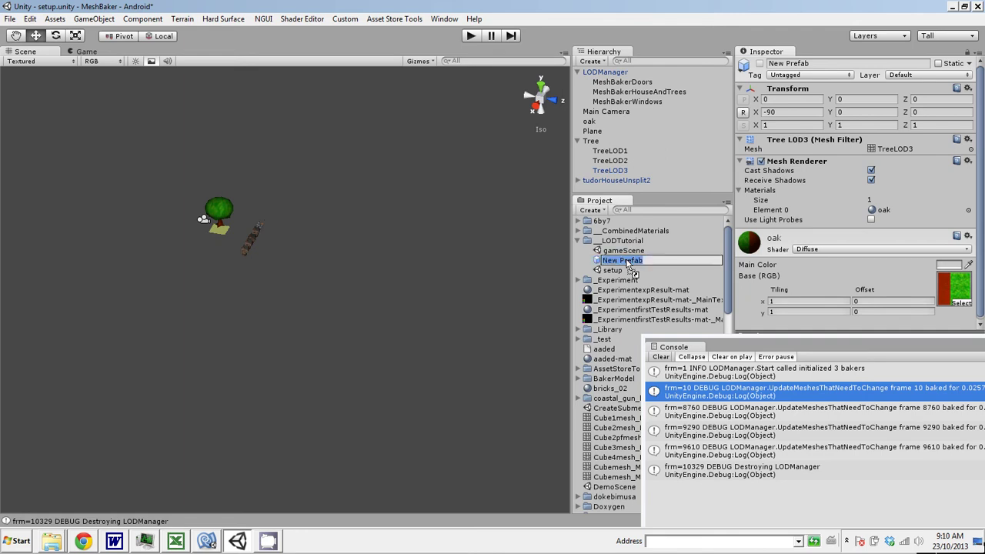
text(Tree)
key(Return)
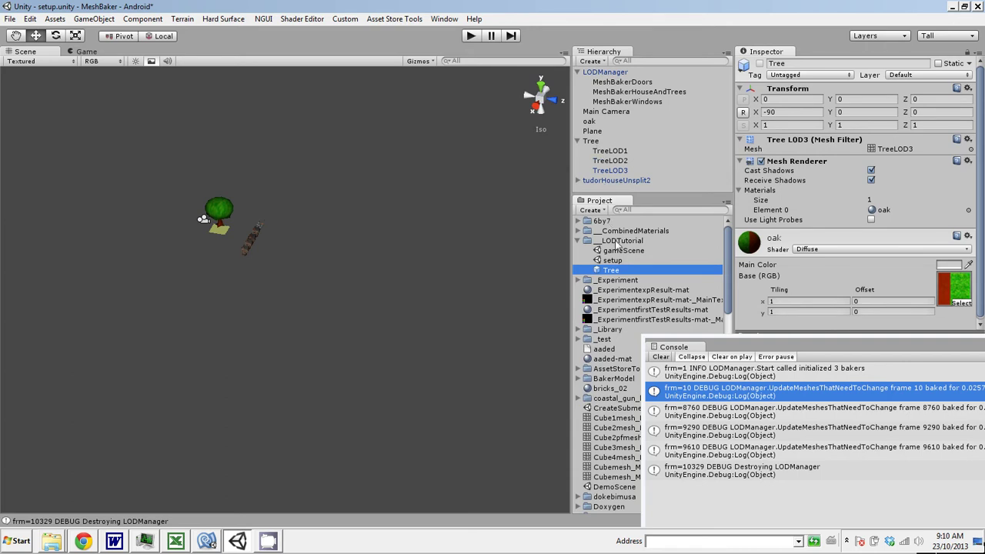
- Store the scene's Tree object in the Tree prefab, confirming the replacement
click(592, 142)
drag(593, 146, 613, 274)
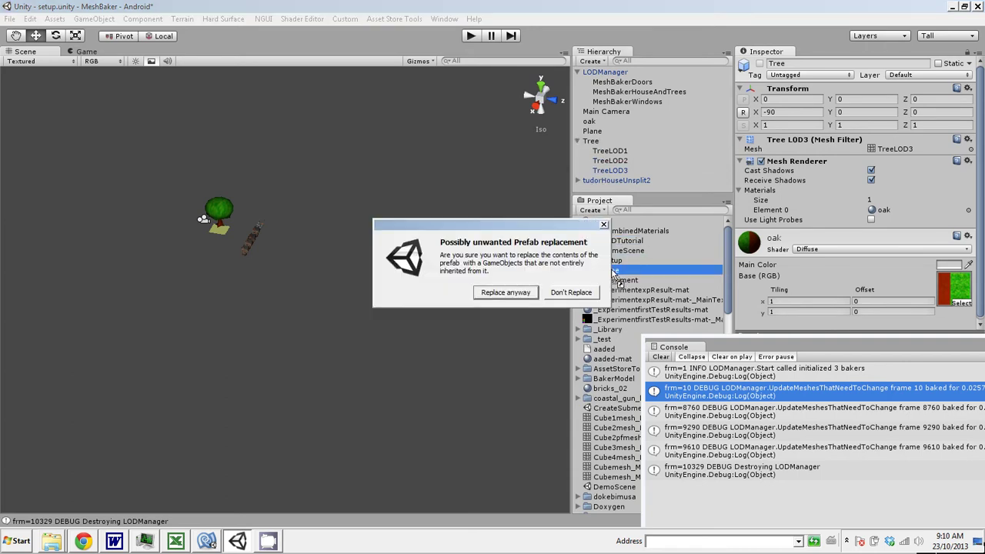
click(528, 294)
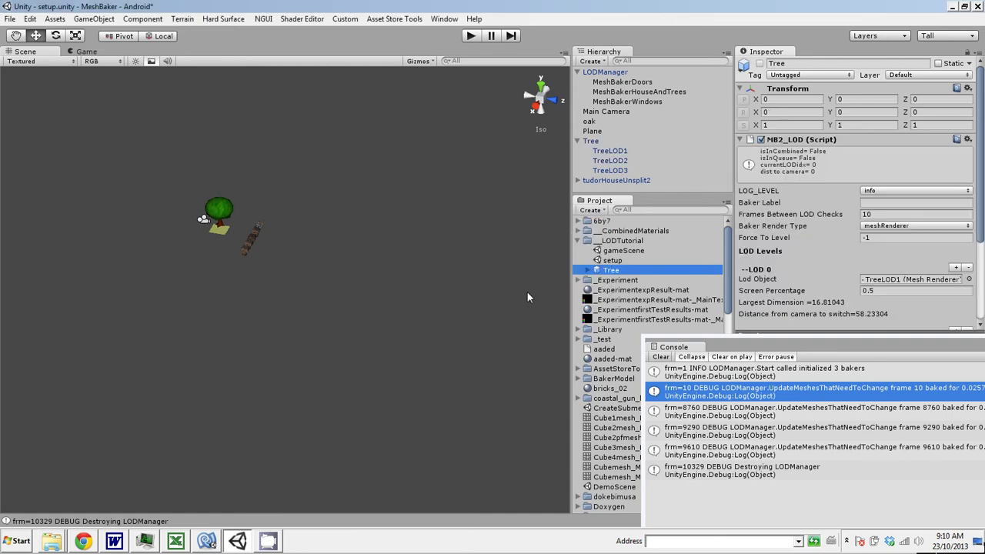
- Delete Tree from the scene, re-add a prefab instance, then delete that instance too
click(594, 144)
right_click(594, 144)
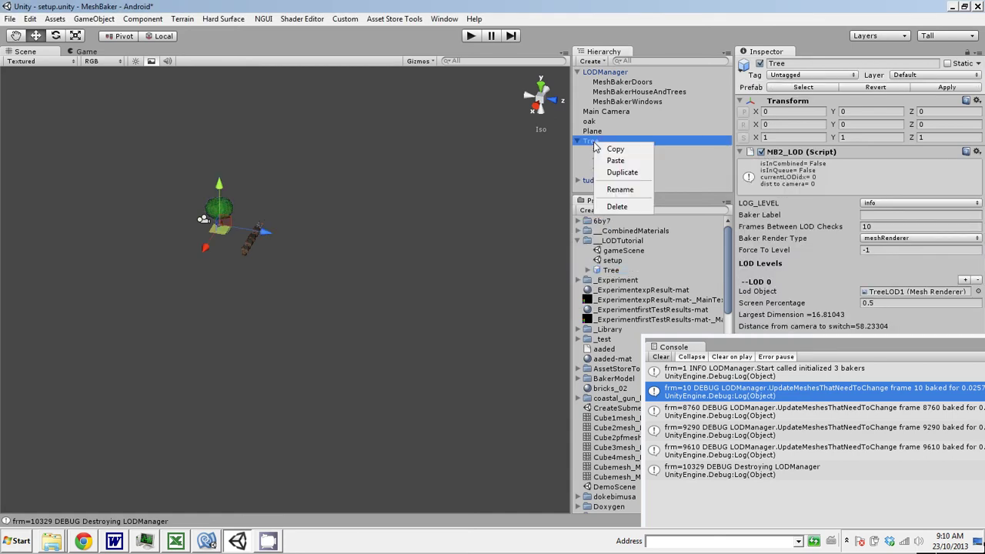
click(606, 204)
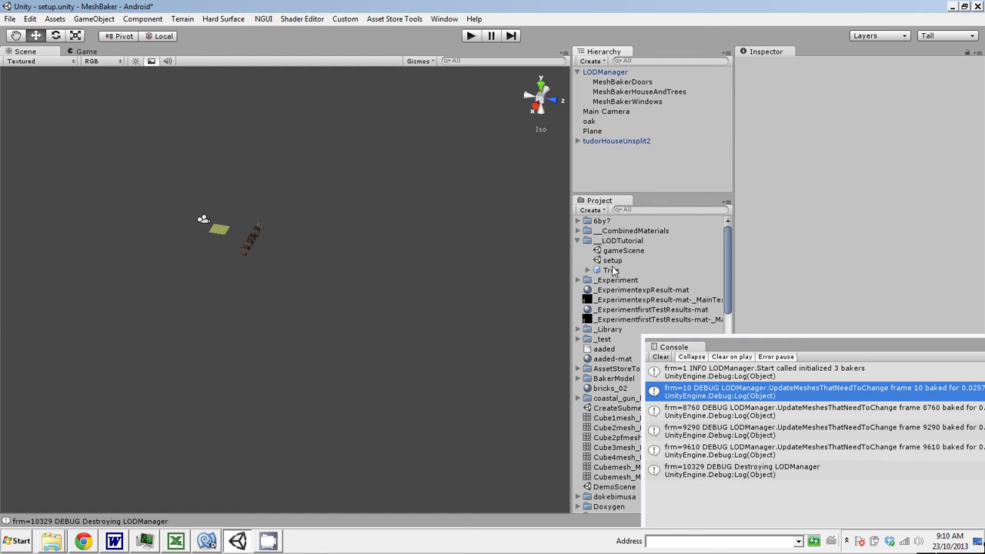
drag(613, 270, 613, 164)
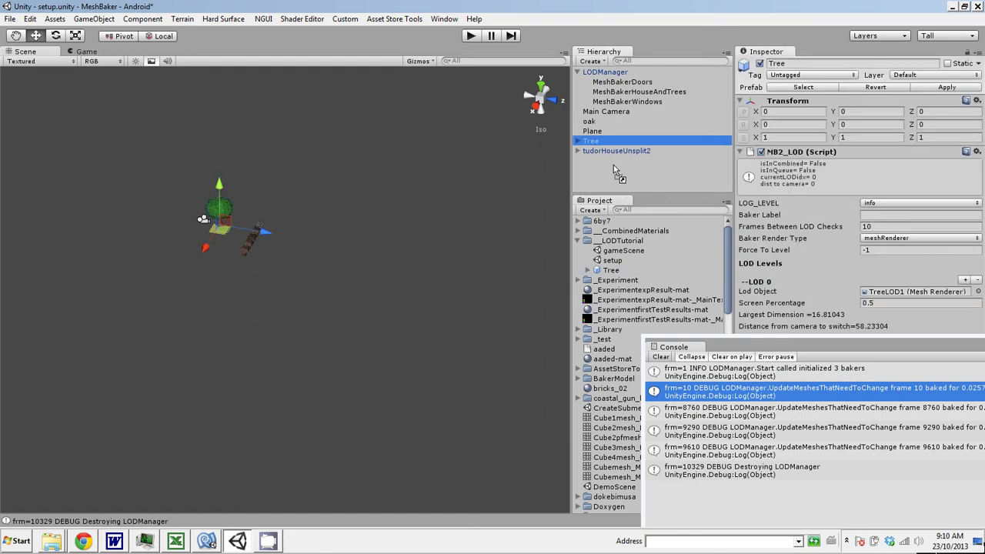
right_click(602, 143)
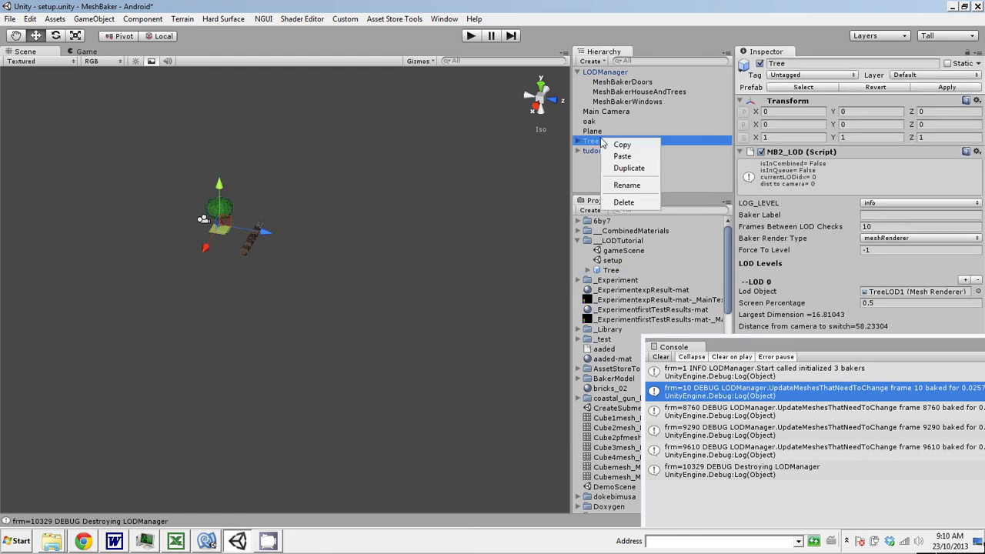
click(624, 202)
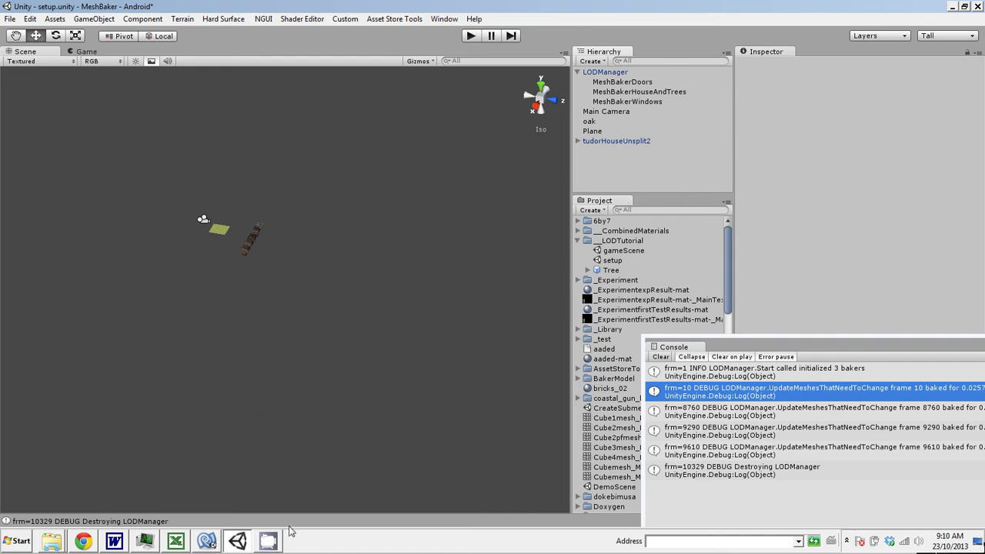
mouse_move(273, 542)
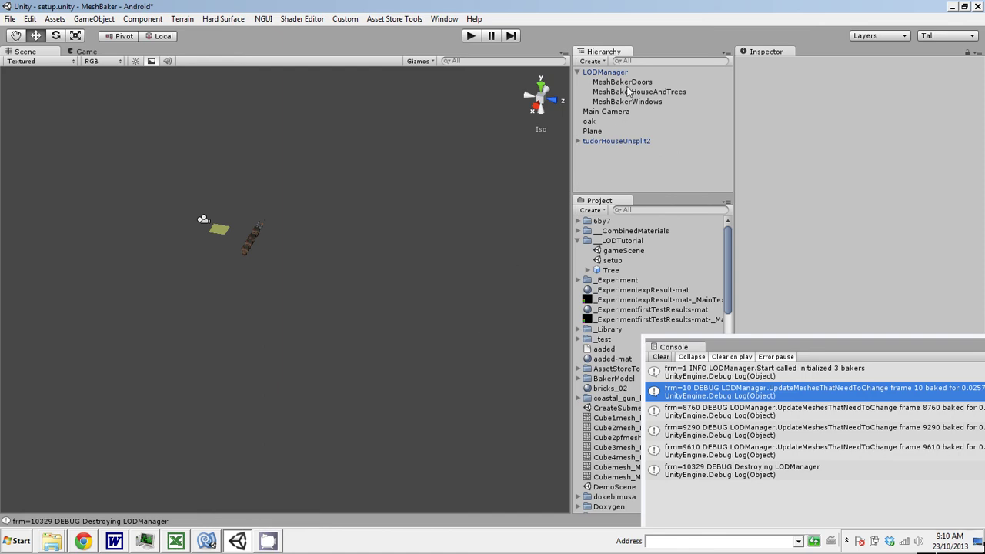